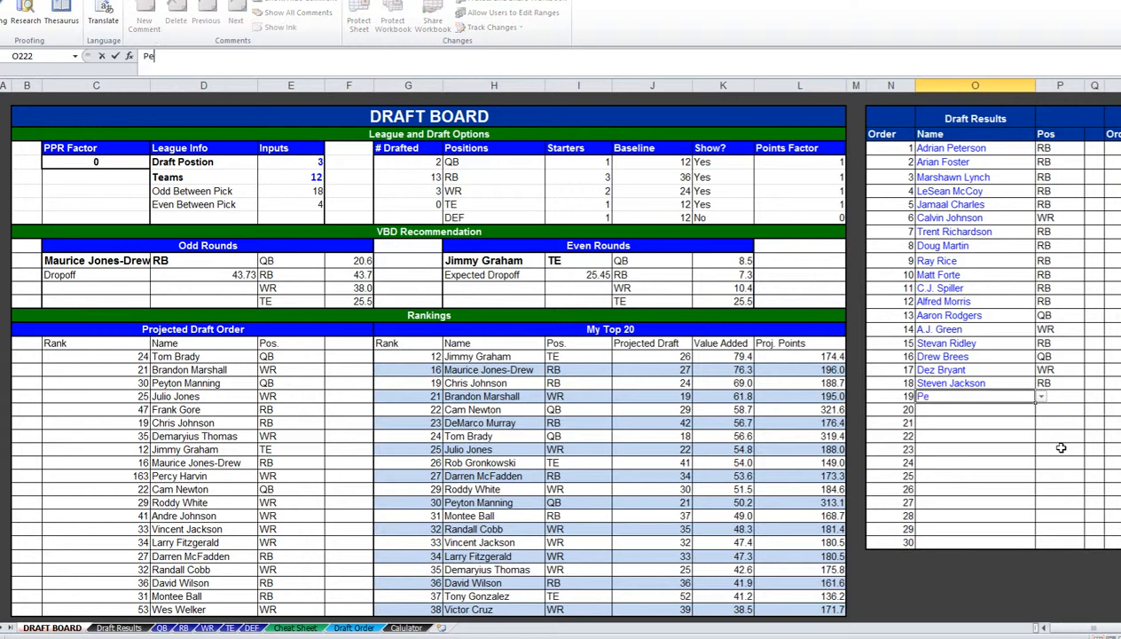
- Record Peyton Manning as pick 19 and, after checking the ESPN draft's pick history, Chris Johnson as pick 20 in the Excel draft results
key("Return")
key("alt+Tab")
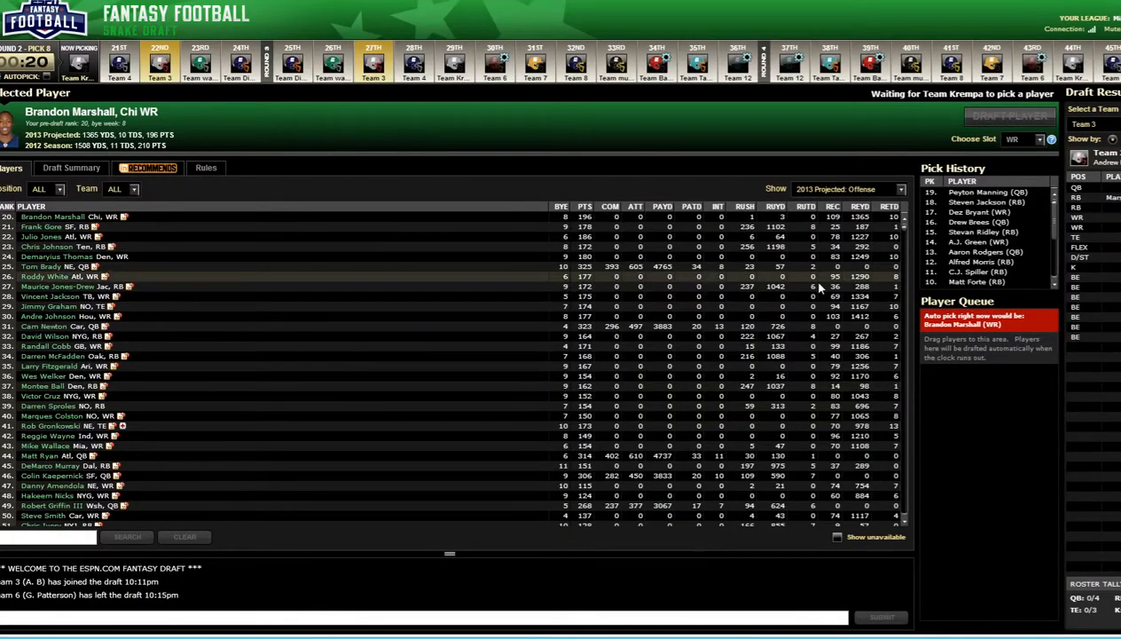
key("alt+Tab")
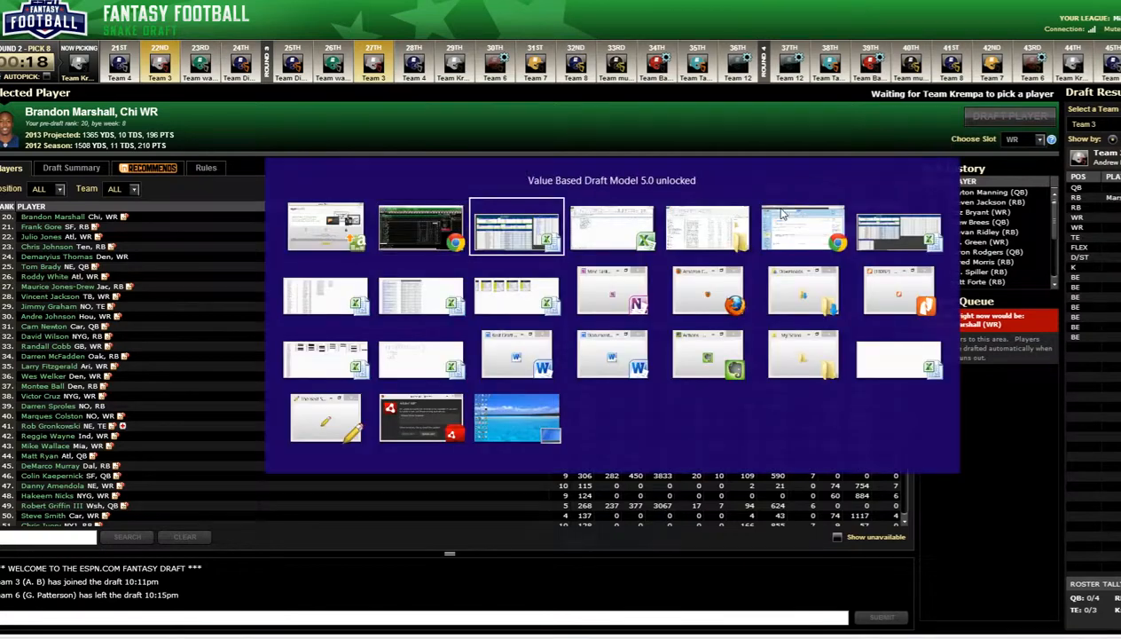
key("alt+Tab")
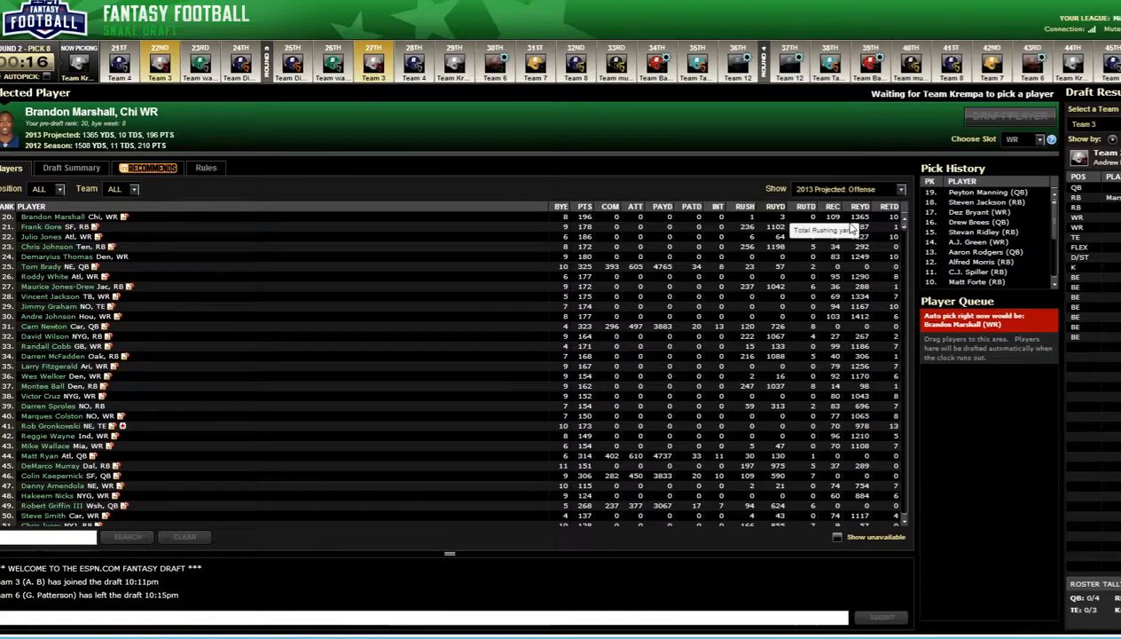
key("alt+Tab")
key("alt+Tab")
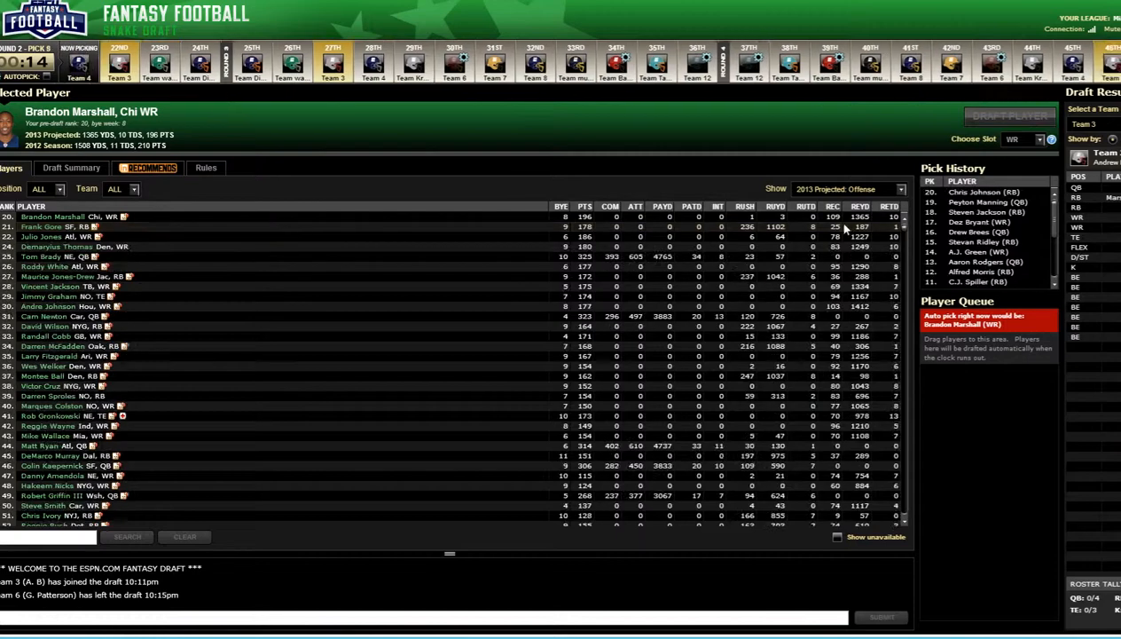
key("alt+Tab")
type("Chr")
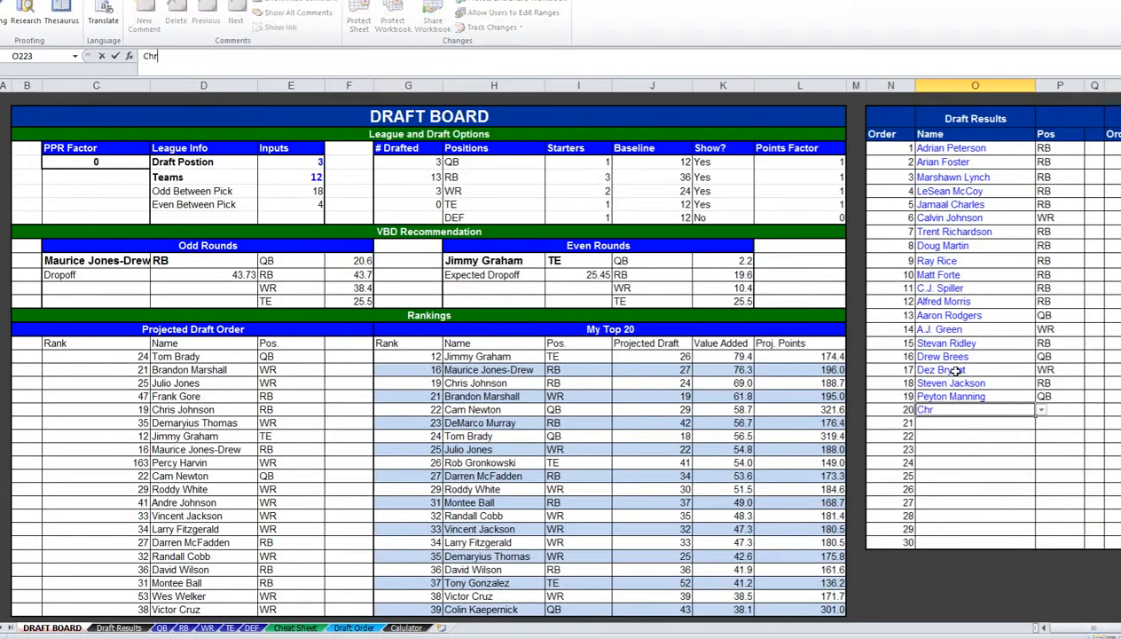
type("is Johnson")
key("Return")
- Check the ESPN draft room's pick history and record Brandon Marshall as pick 21 in the Excel draft results
key("alt+Tab")
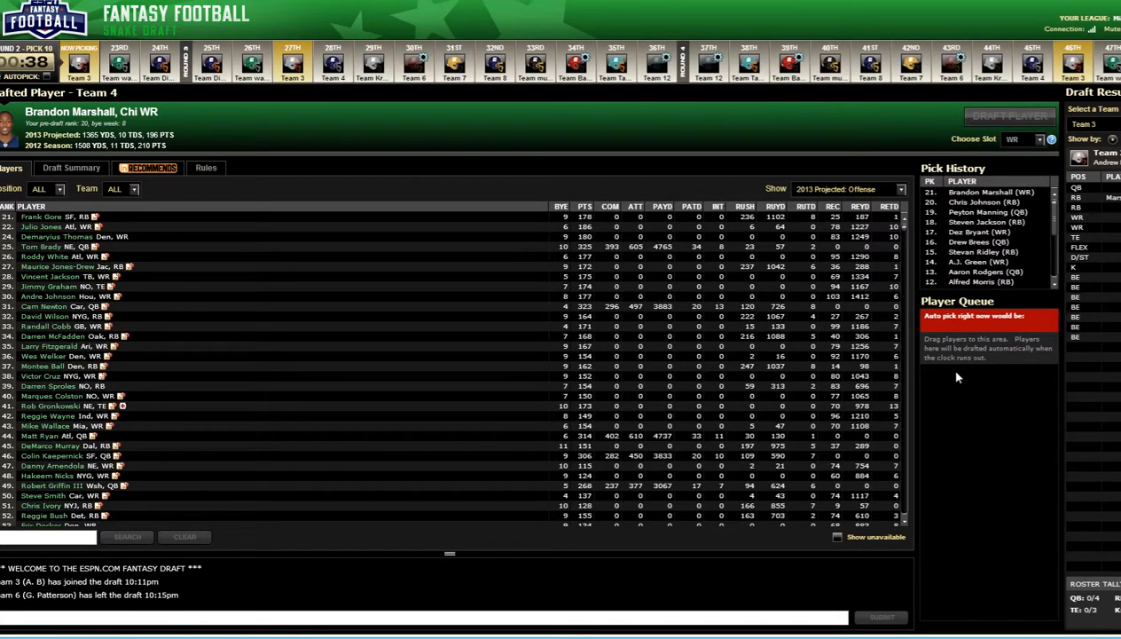
key("alt+Tab")
type("Brandon MA")
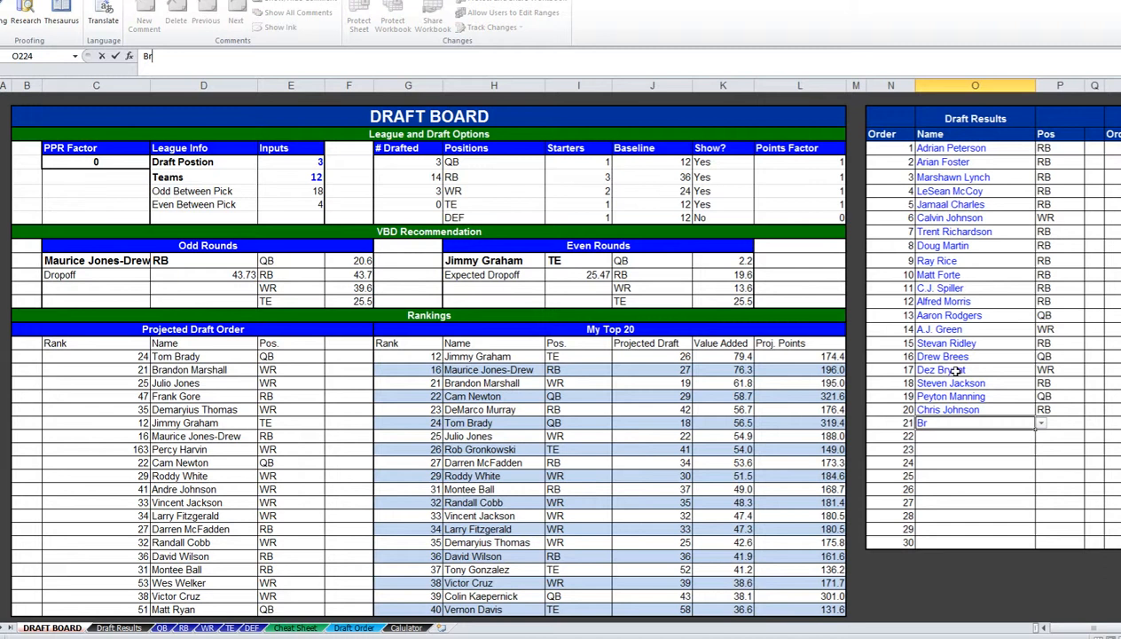
key("Return")
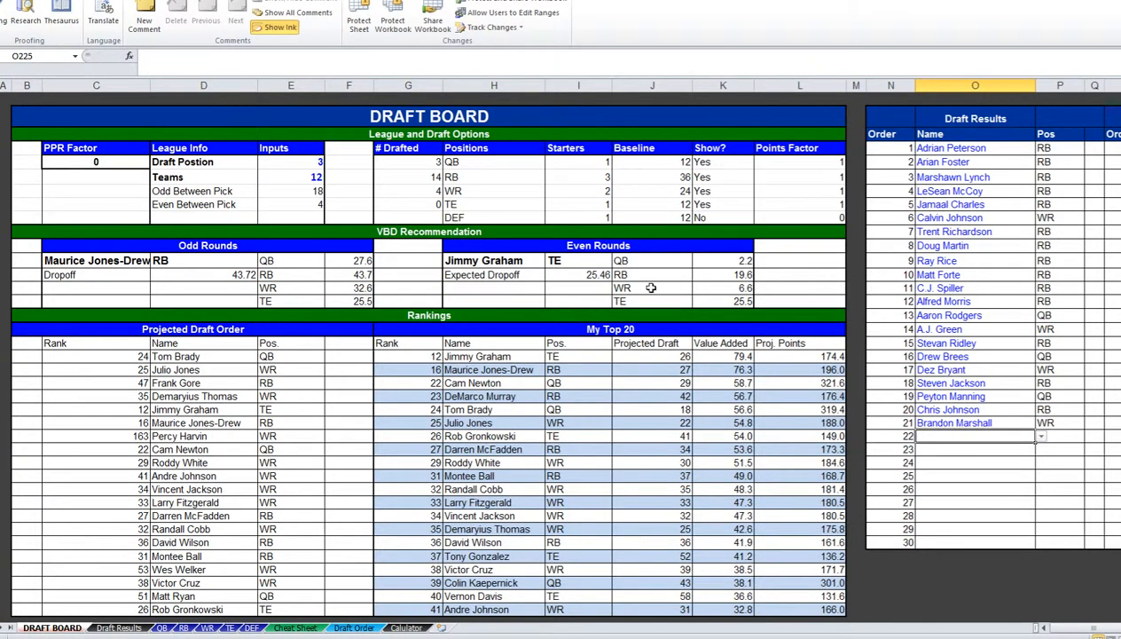
- Examine the Even Rounds expected dropoffs on the draft board, comparing the WR and TE positions
left_click_drag(737, 301, 714, 275)
left_click_drag(626, 289, 735, 288)
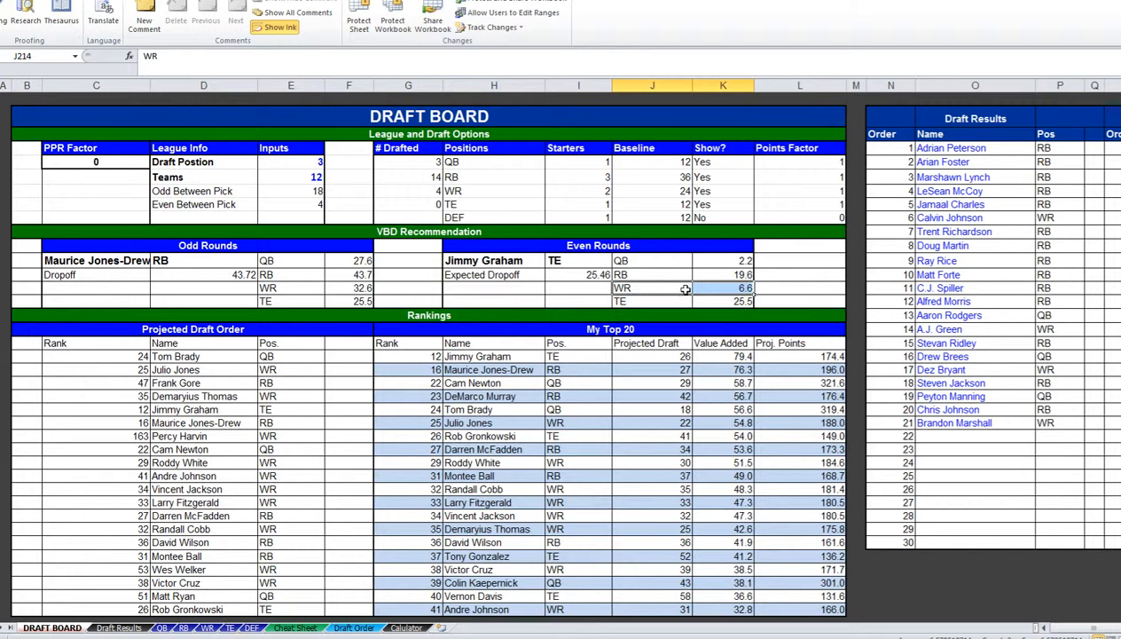
key("alt+Tab")
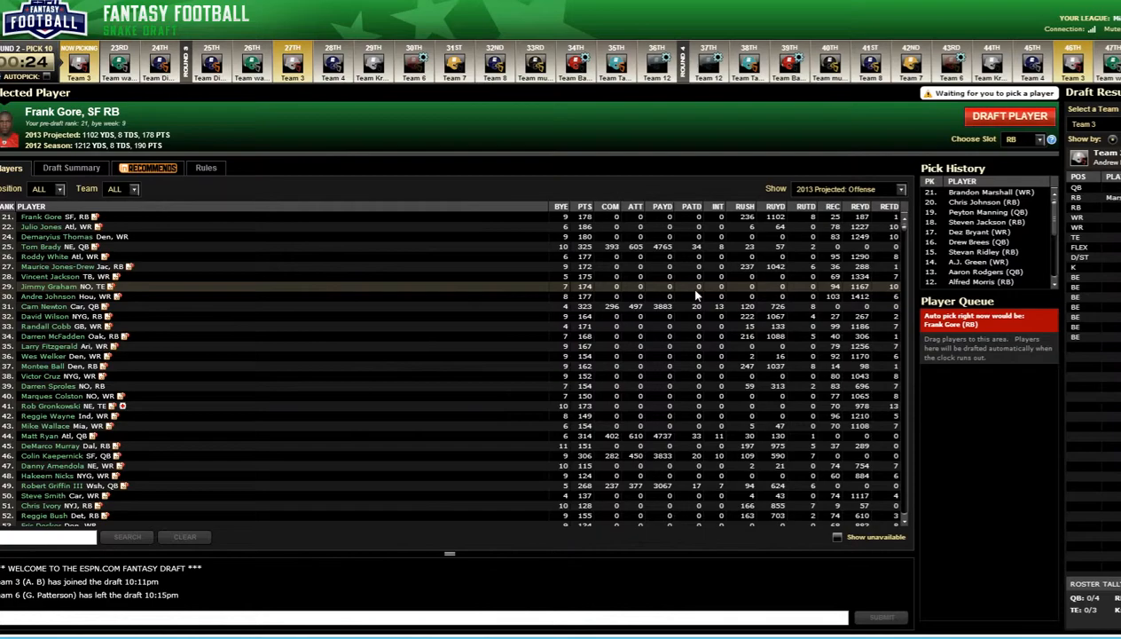
key("alt+Tab")
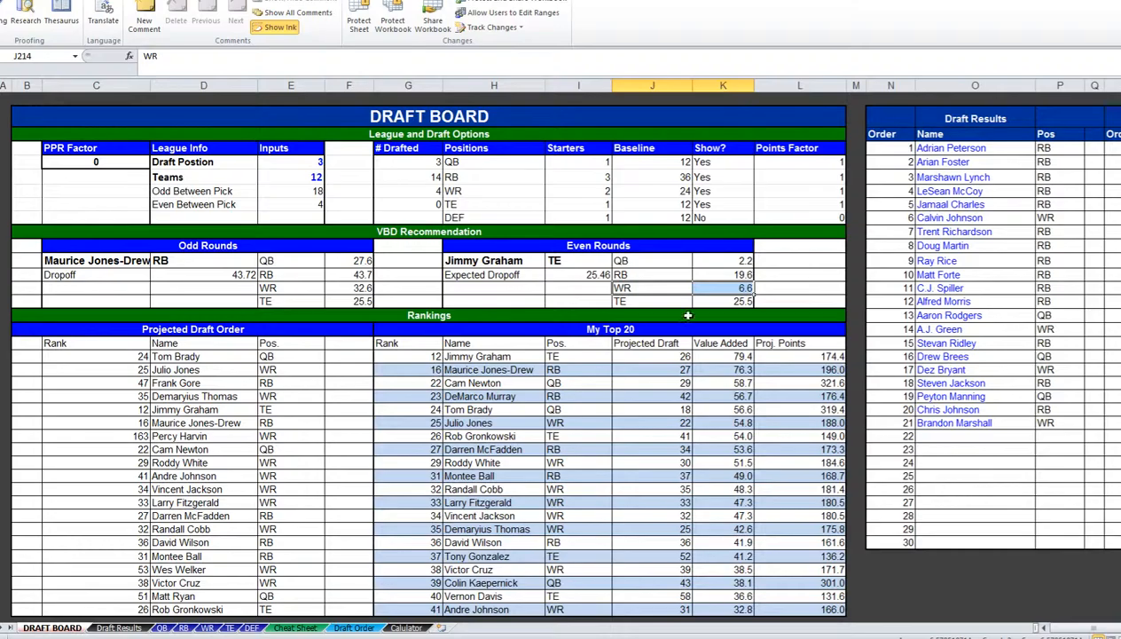
left_click_drag(643, 301, 726, 301)
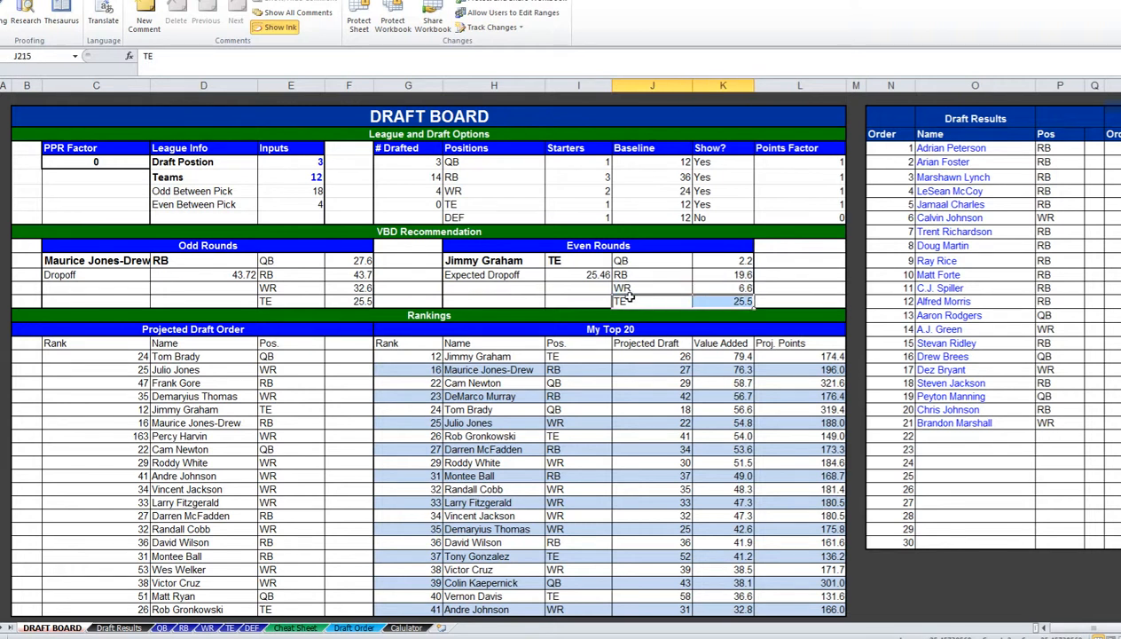
- In the ESPN draft room, search the players for "jimmy", draft tight end Jimmy Graham, and clear the search
key("alt+Tab")
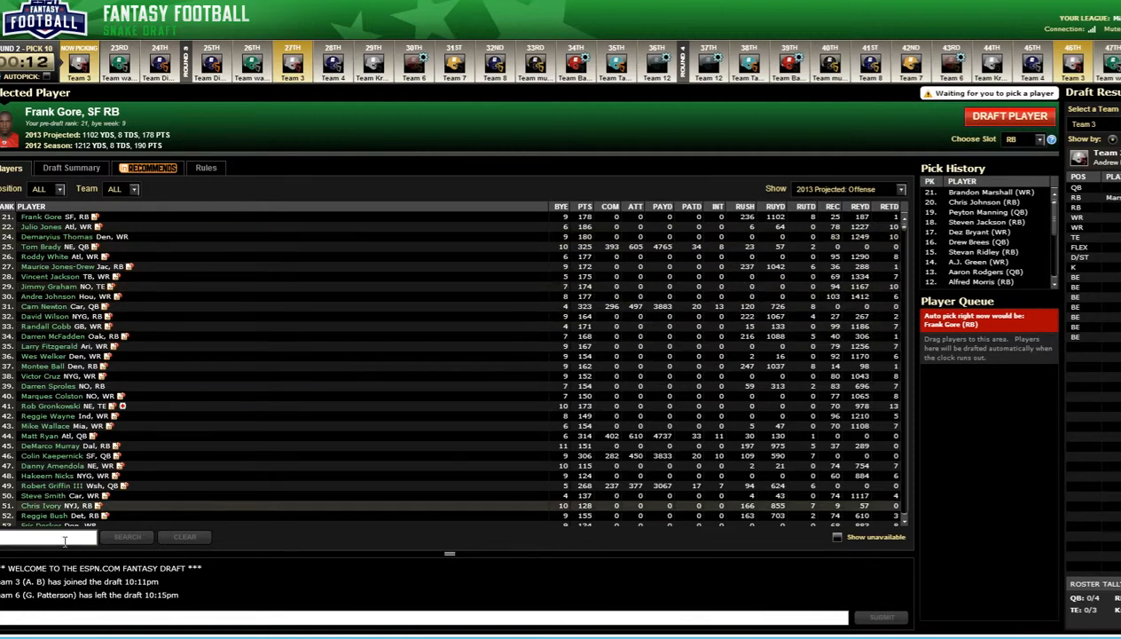
left_click(65, 539)
type("jimmy")
key("Return")
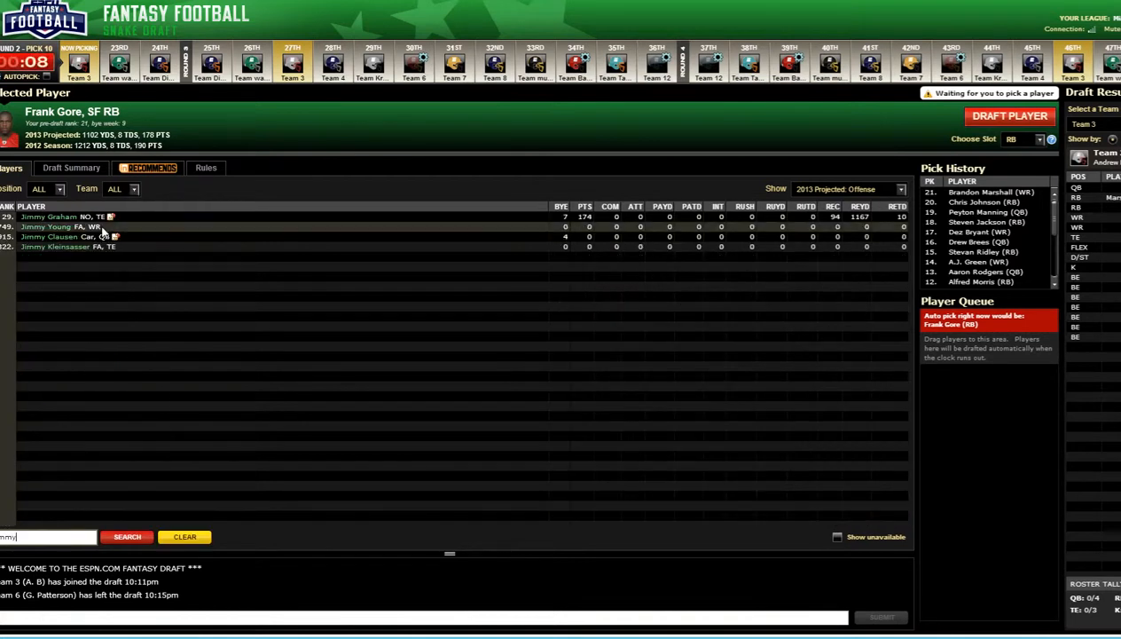
left_click(62, 216)
left_click(997, 123)
left_click(197, 538)
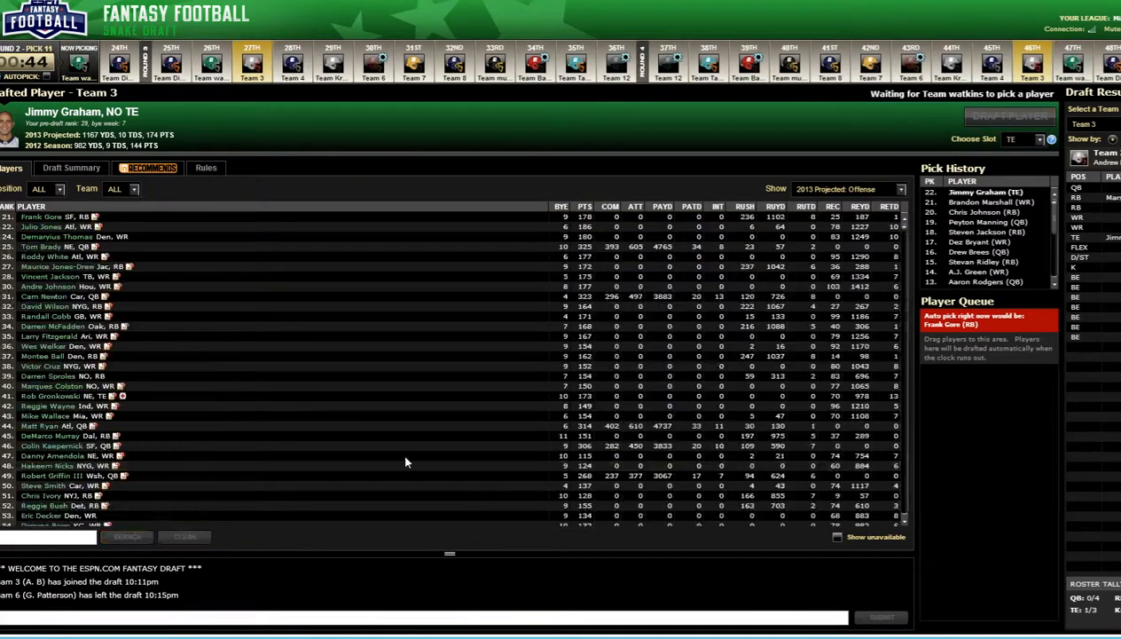
- Record Jimmy Graham as pick 22 in the Excel draft results and check the ESPN draft room for further picks
key("alt+Tab")
left_click(986, 436)
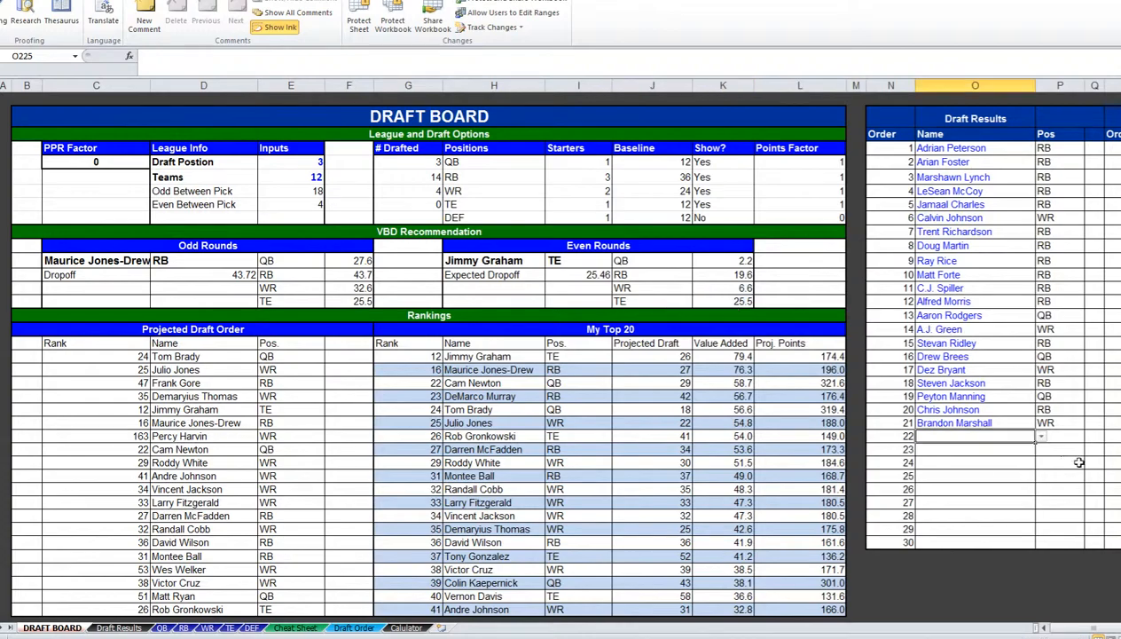
type("Jimmy Graham")
key("Return")
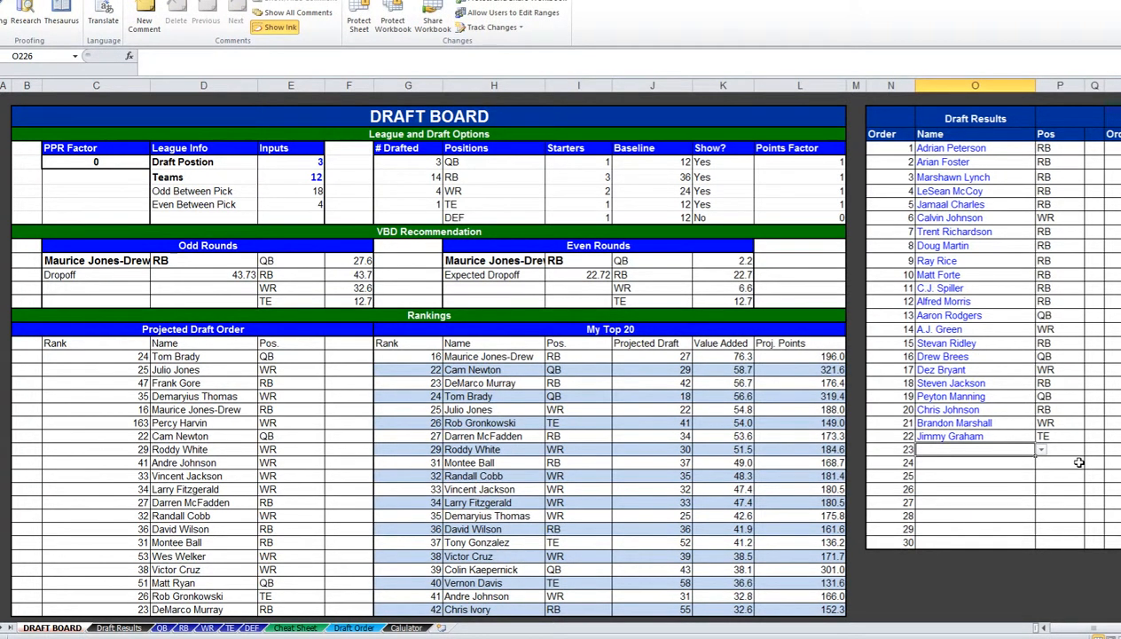
key("alt+Tab")
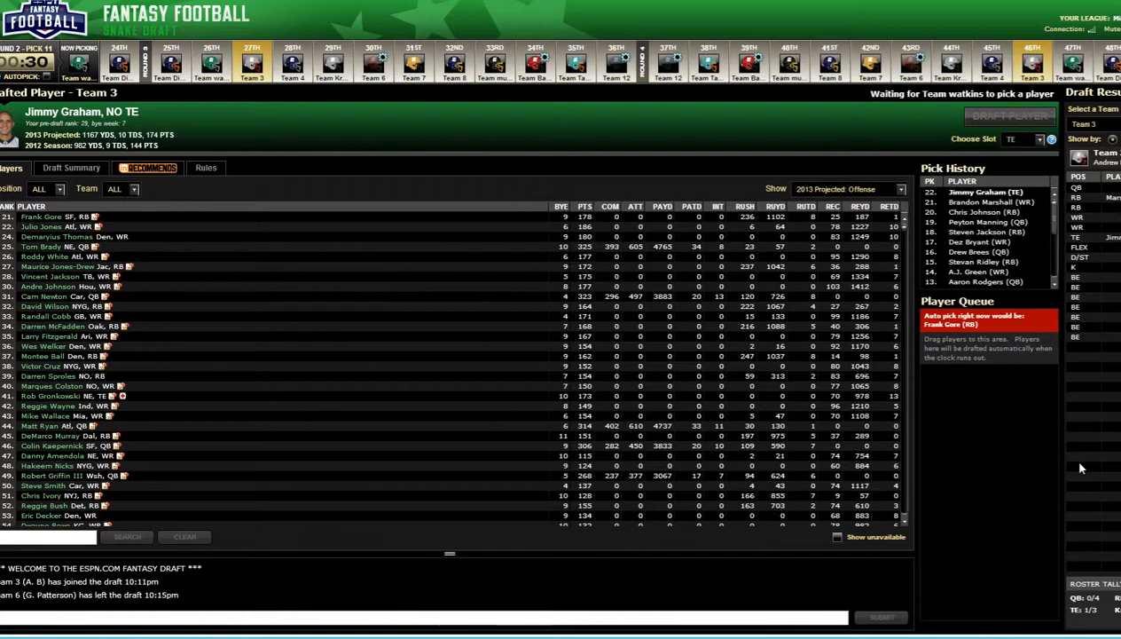
key("alt+Tab")
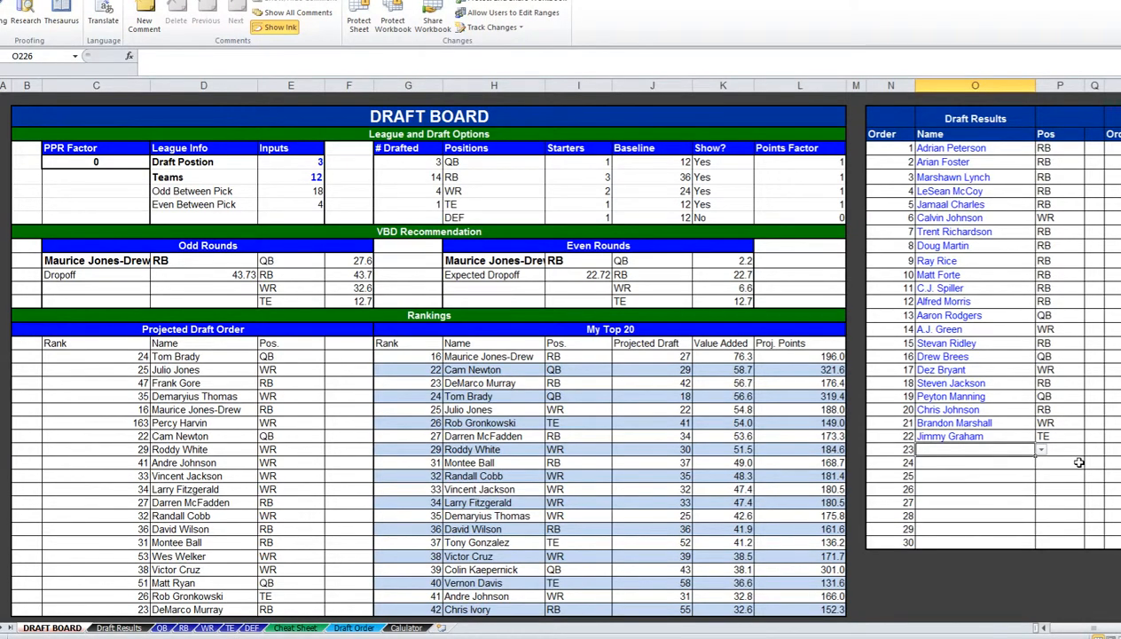
- Try to filter the Cheat Sheet's Position column by "RB", and return to the DRAFT BOARD sheet
left_click(294, 628)
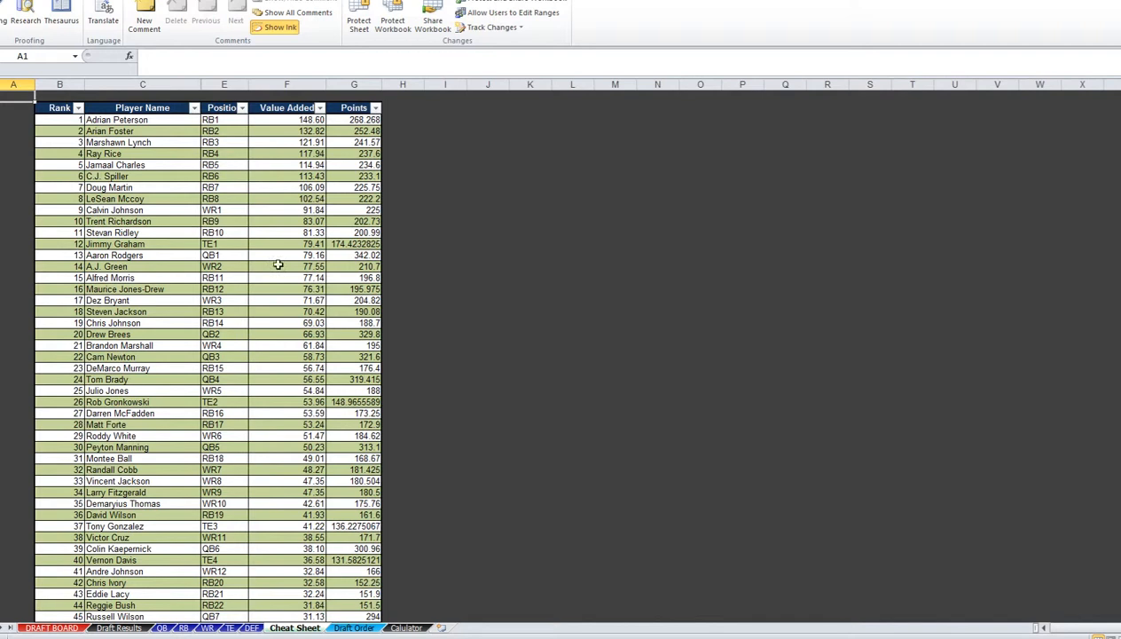
left_click(238, 107)
left_click_drag(238, 242, 240, 208)
left_click(218, 353)
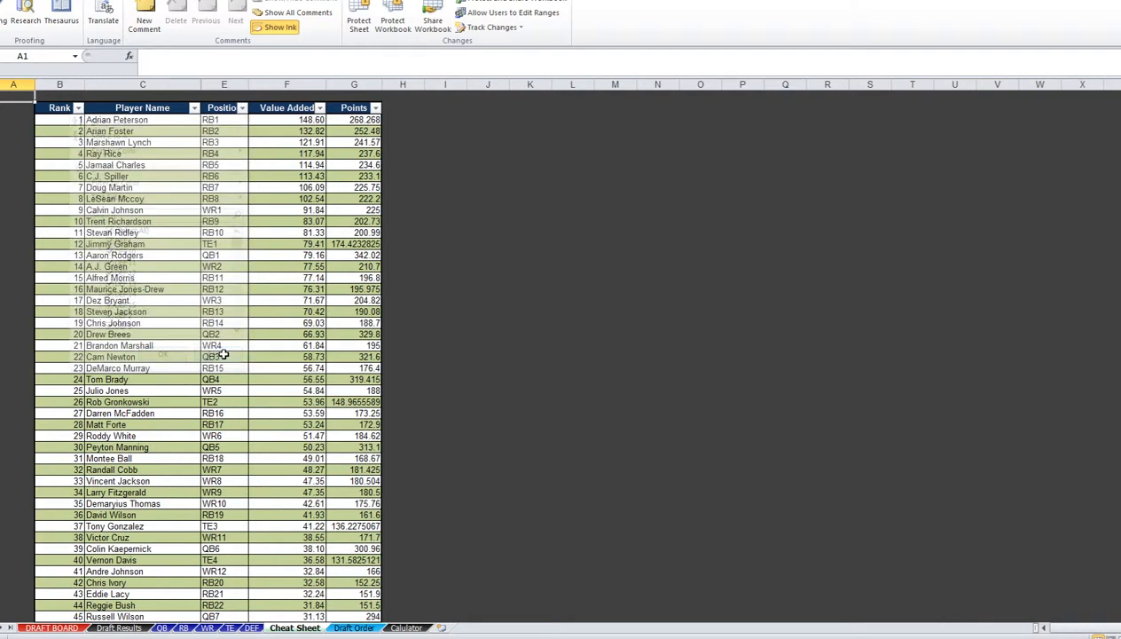
left_click(236, 118)
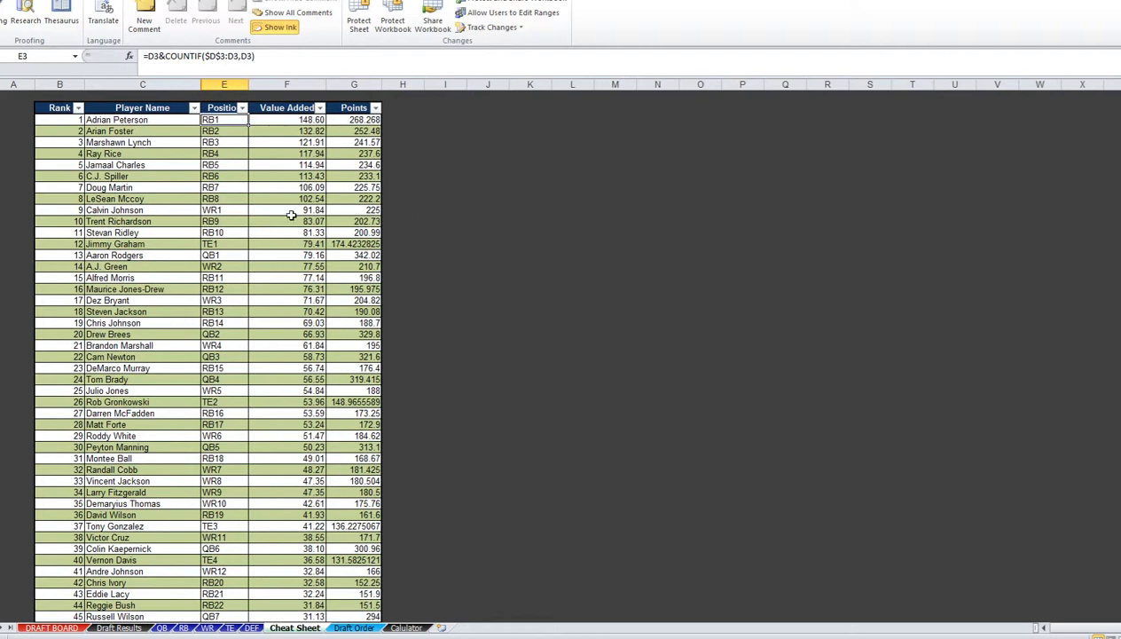
left_click(242, 108)
left_click_drag(237, 248, 213, 203)
left_click(171, 214)
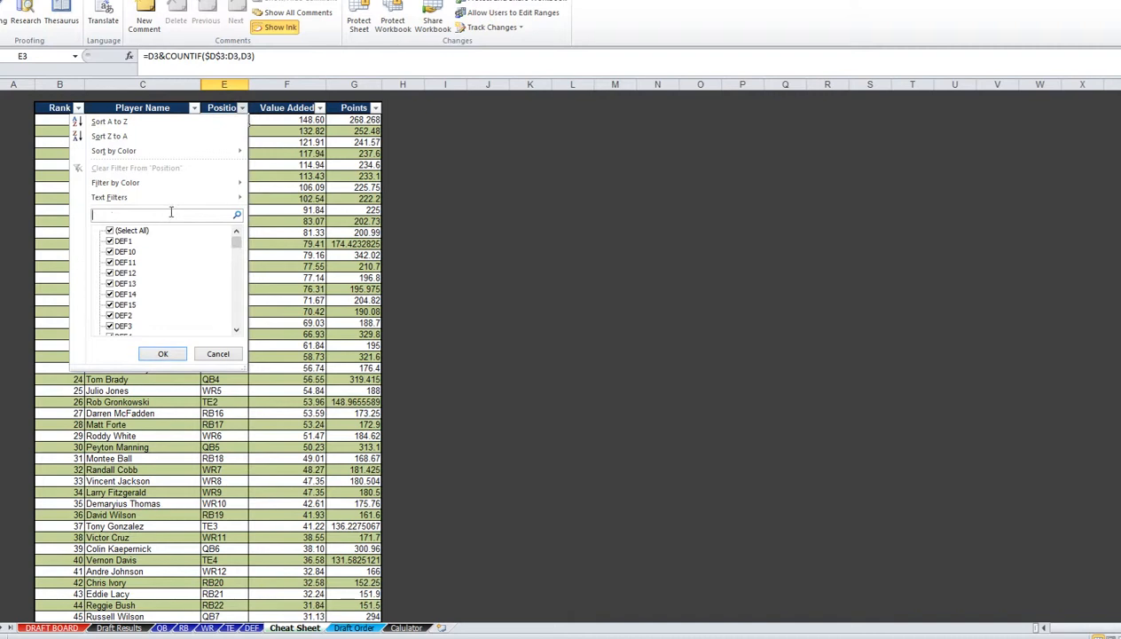
type("RB")
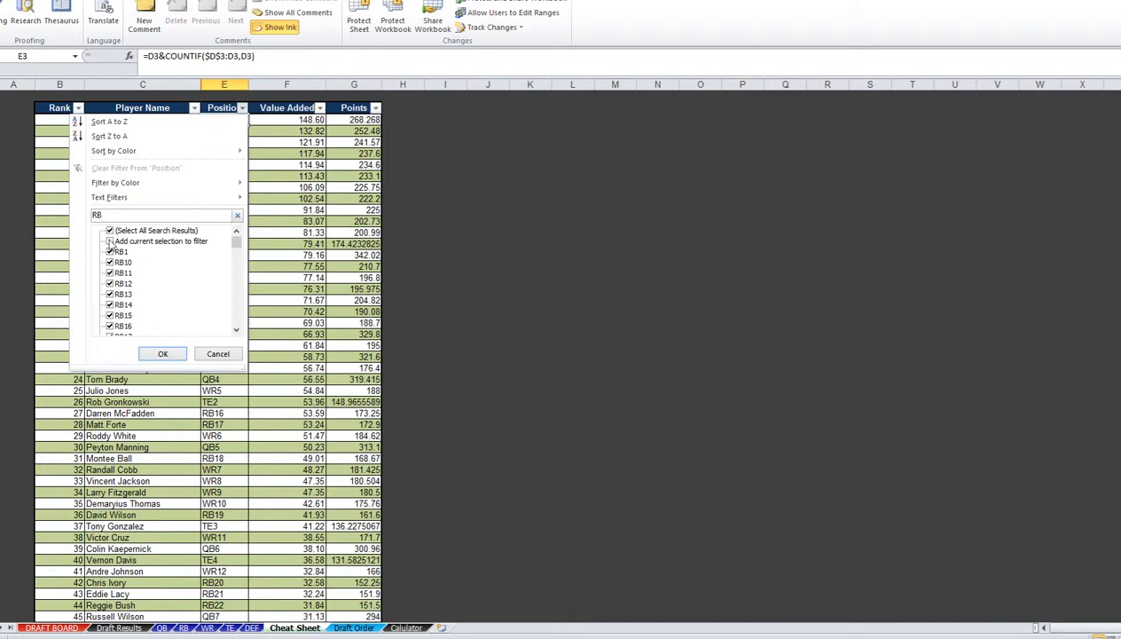
left_click(110, 241)
left_click(110, 231)
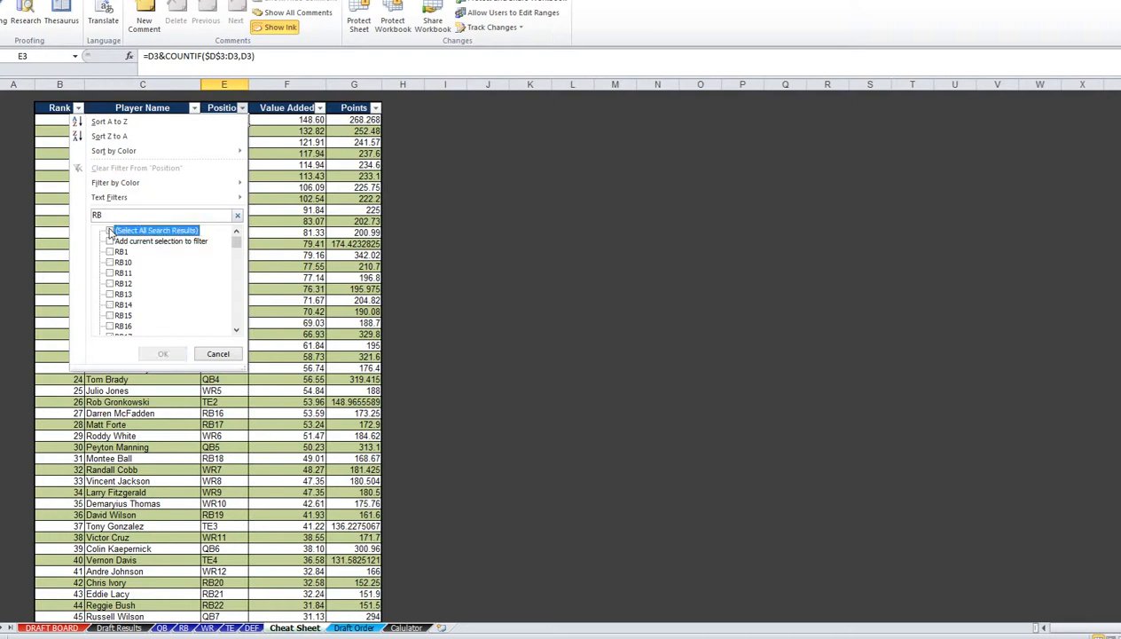
left_click(251, 238)
left_click(268, 254)
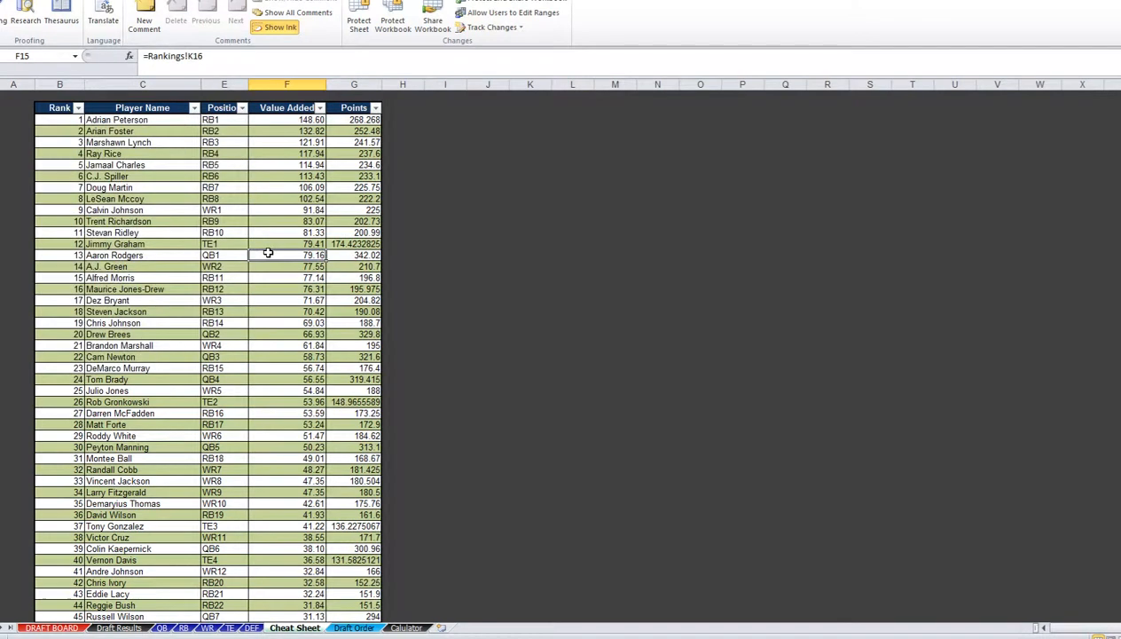
key("ctrl+Page_Up")
key("ctrl+Page_Up")
key("ctrl+Page_Up")
key("ctrl+Page_Up")
key("ctrl+Page_Up")
key("ctrl+Page_Up")
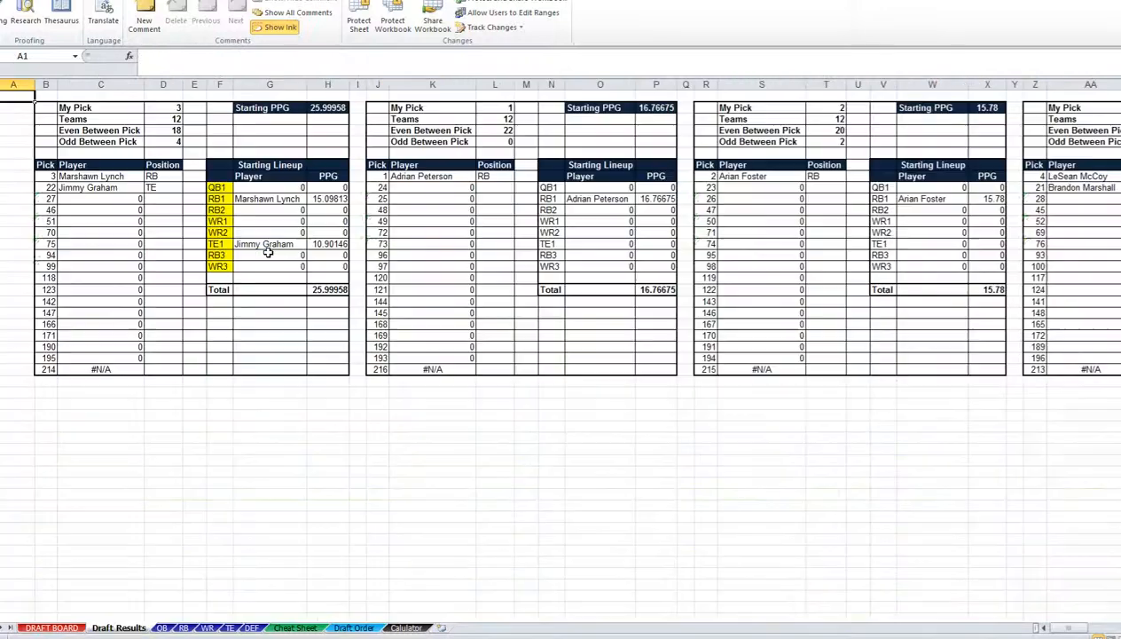
key("ctrl+Page_Up")
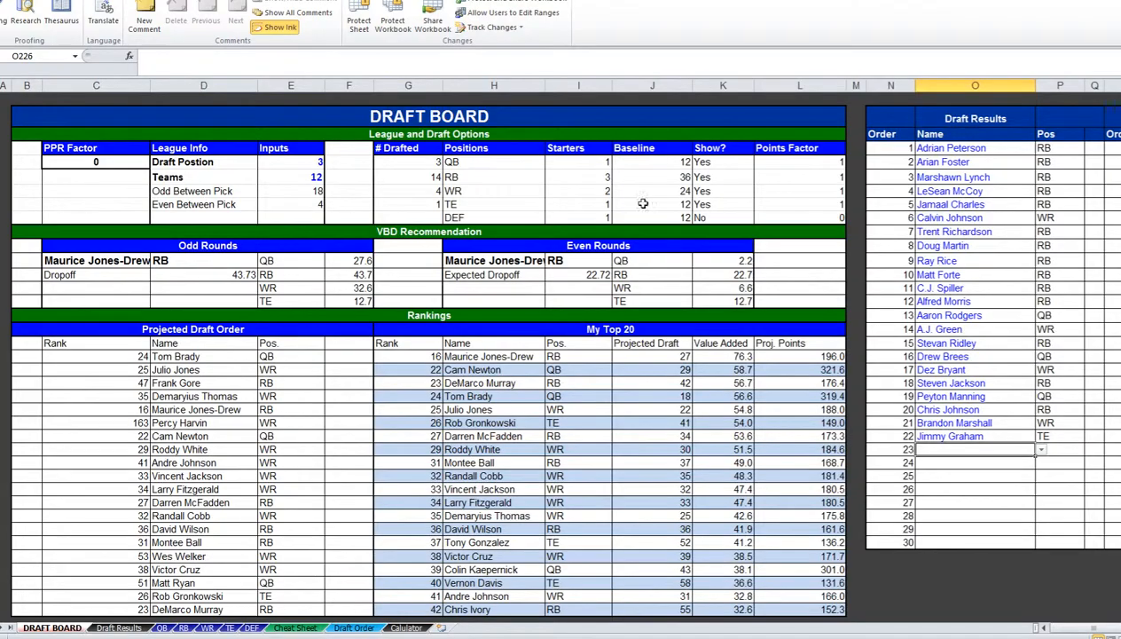
- Check the ESPN draft room's pick history and record Frank Gore as pick 23 in the Excel draft results
key("alt+Tab")
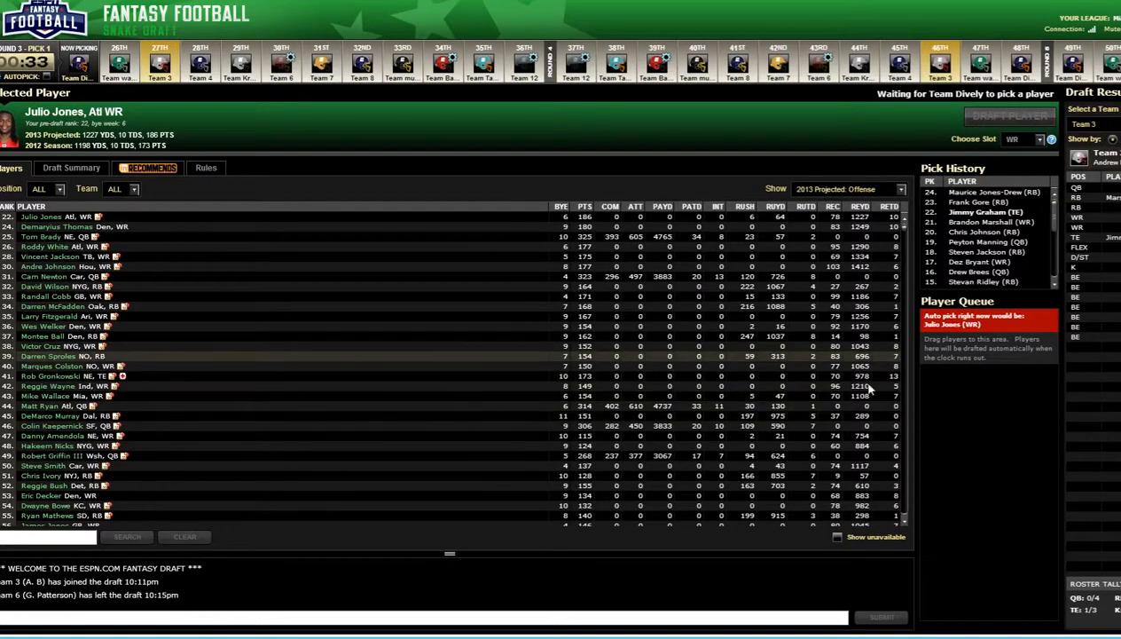
key("alt+Tab")
type("Fra")
key("Return")
- Look up the next selection in the ESPN draft room and record Maurice Jones-Drew as pick 24 in the Excel draft results
key("alt+Tab")
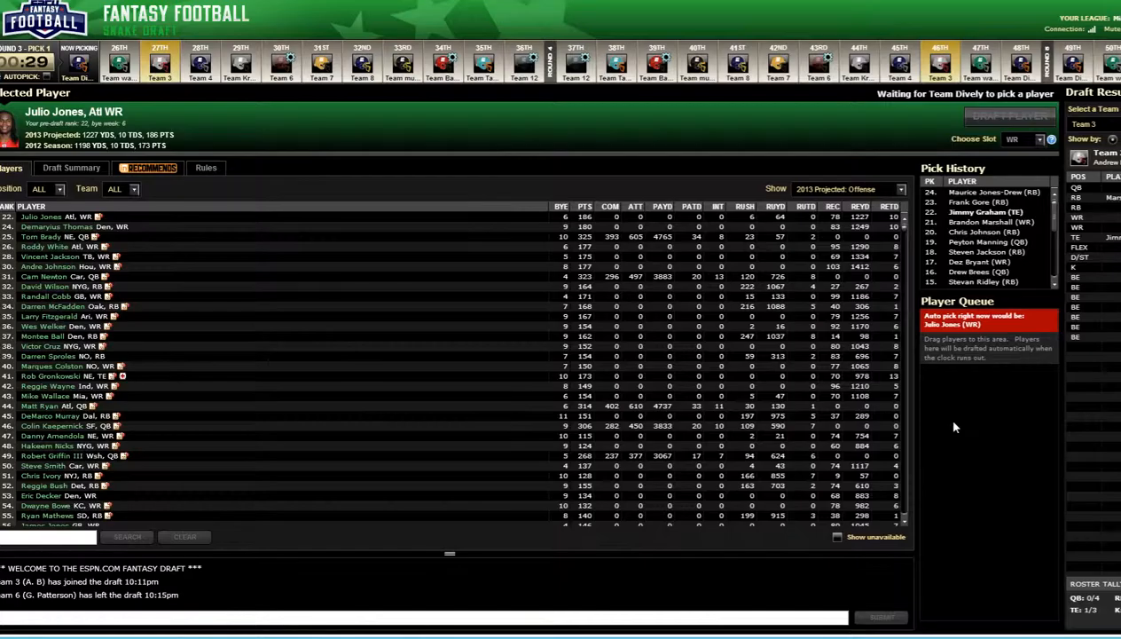
key("alt+Tab")
type("Mau")
key("Return")
- Check the ESPN draft room for the next selection and record Darren McFadden as pick 25 in the Excel draft results
key("alt+Tab")
key("alt+Tab")
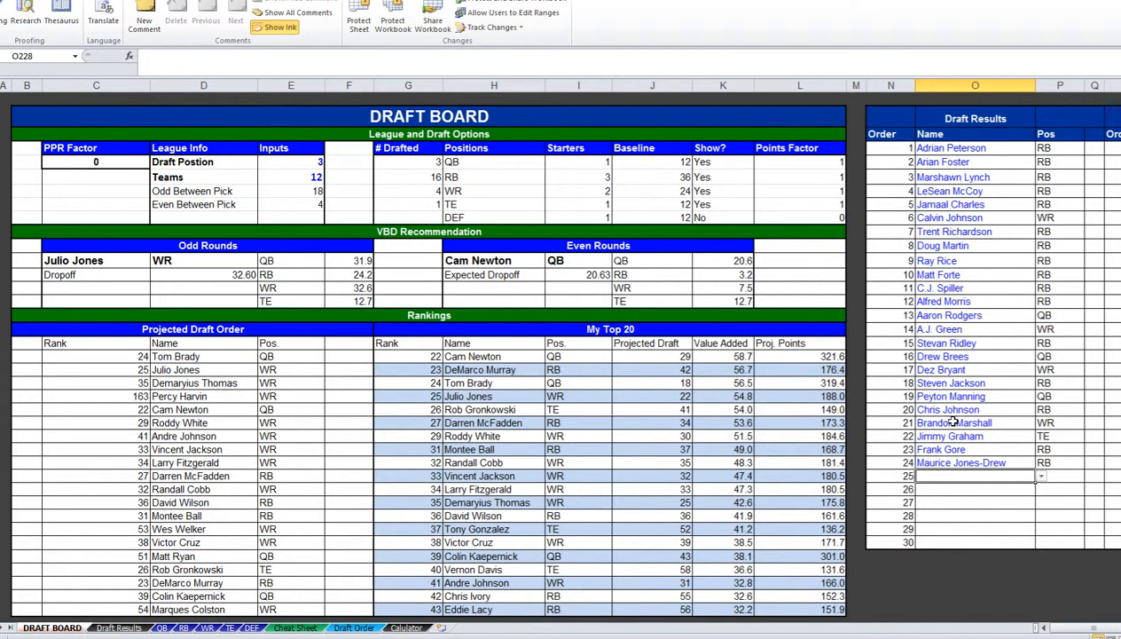
key("alt+Tab")
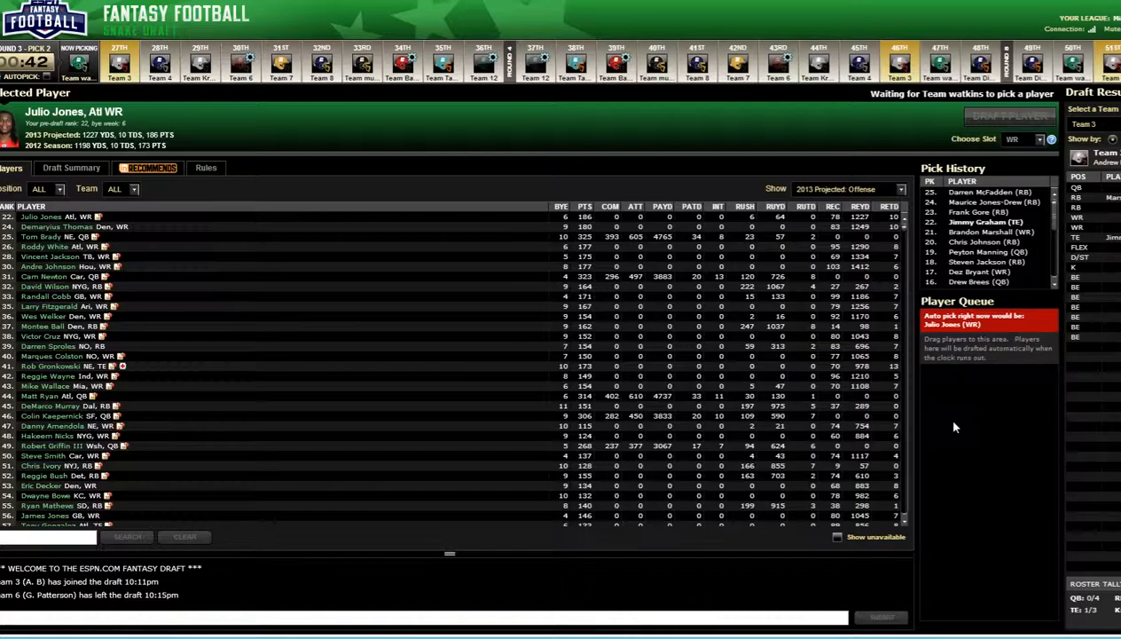
key("alt+Tab")
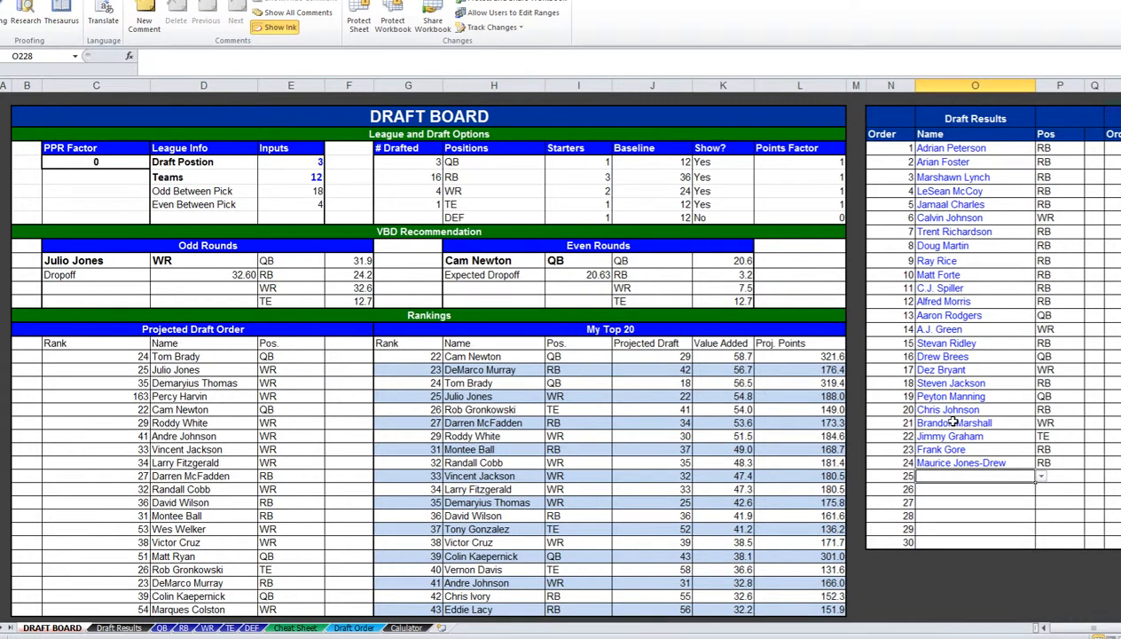
key("alt+Tab")
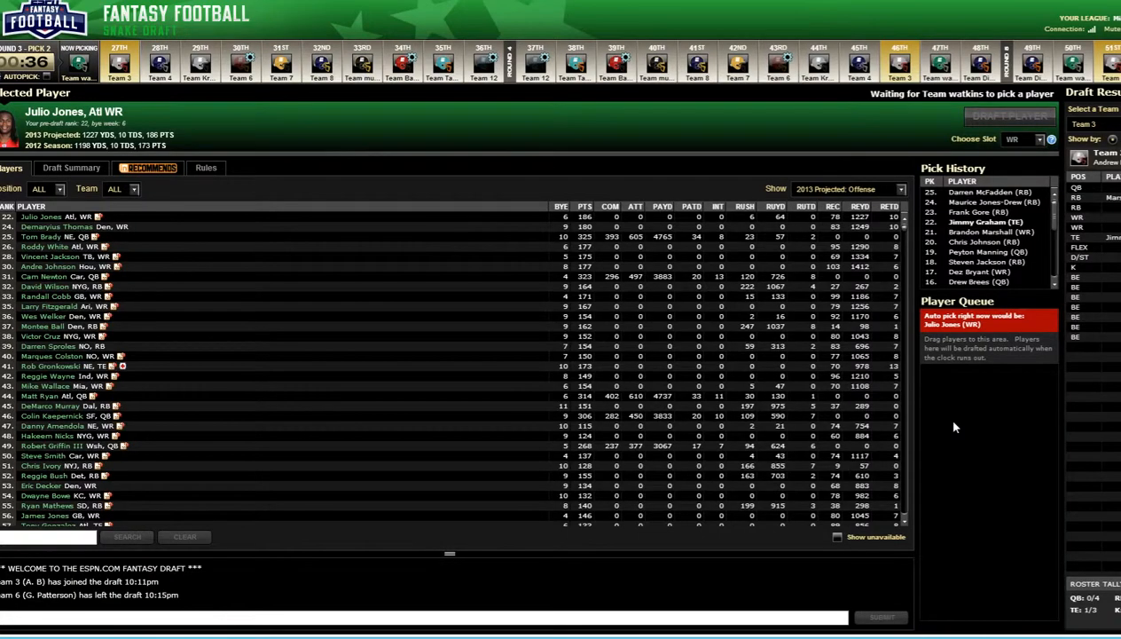
key("alt+Tab")
type("Darren McFadden")
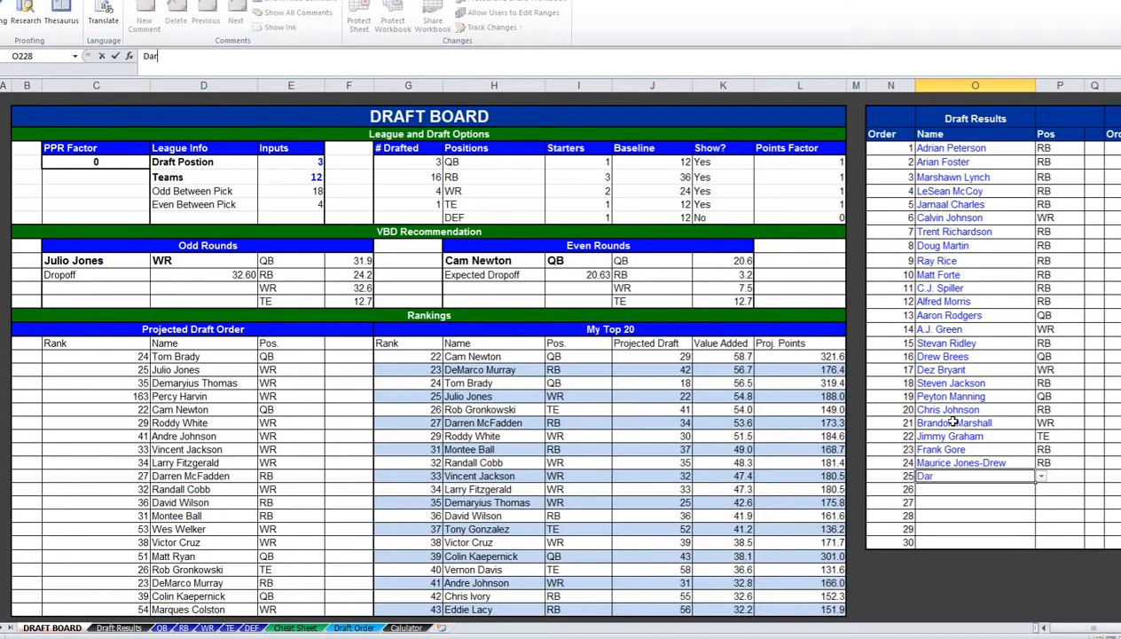
key("Return")
- Look up the latest pick in the ESPN draft room and record Vincent Jackson as pick 26 in the Excel draft results
key("alt+Tab")
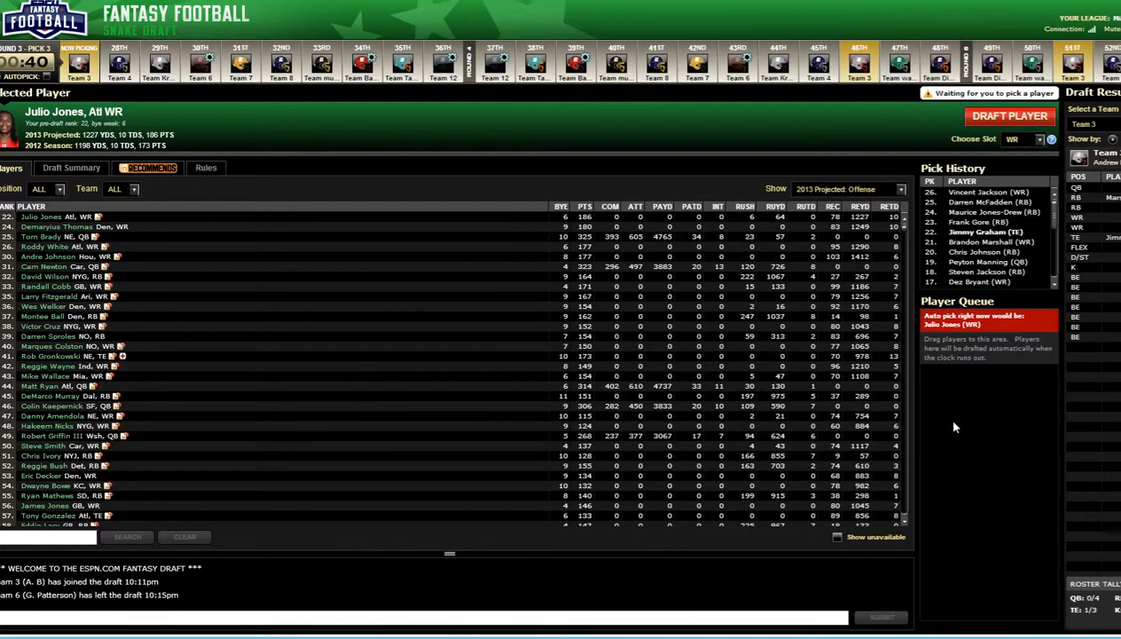
key("alt+Tab")
type("Vin")
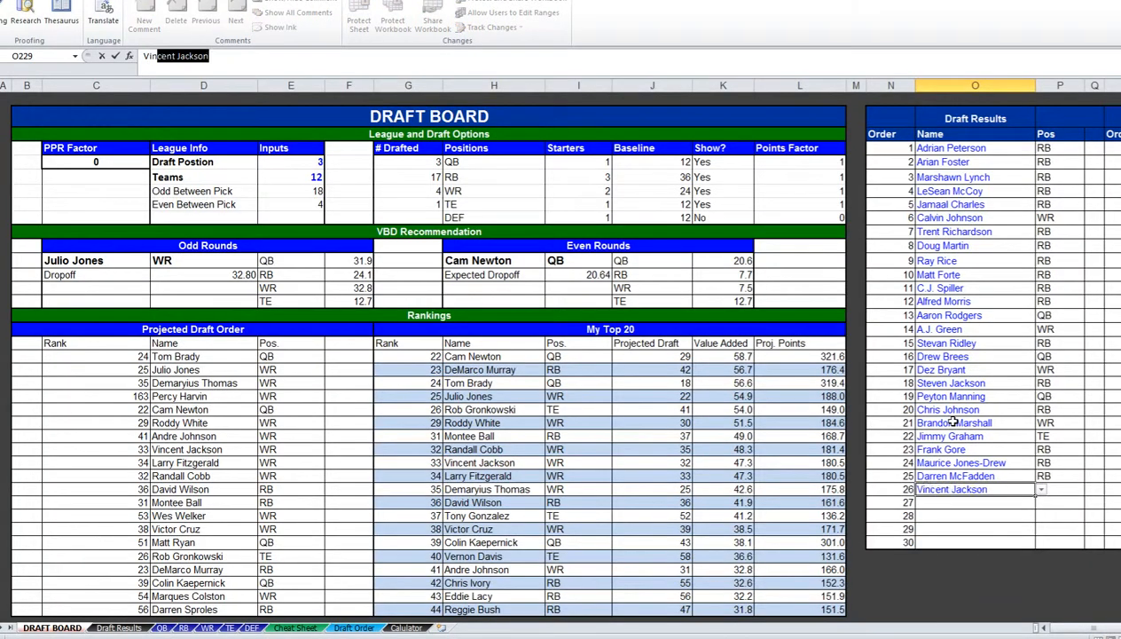
key("Return")
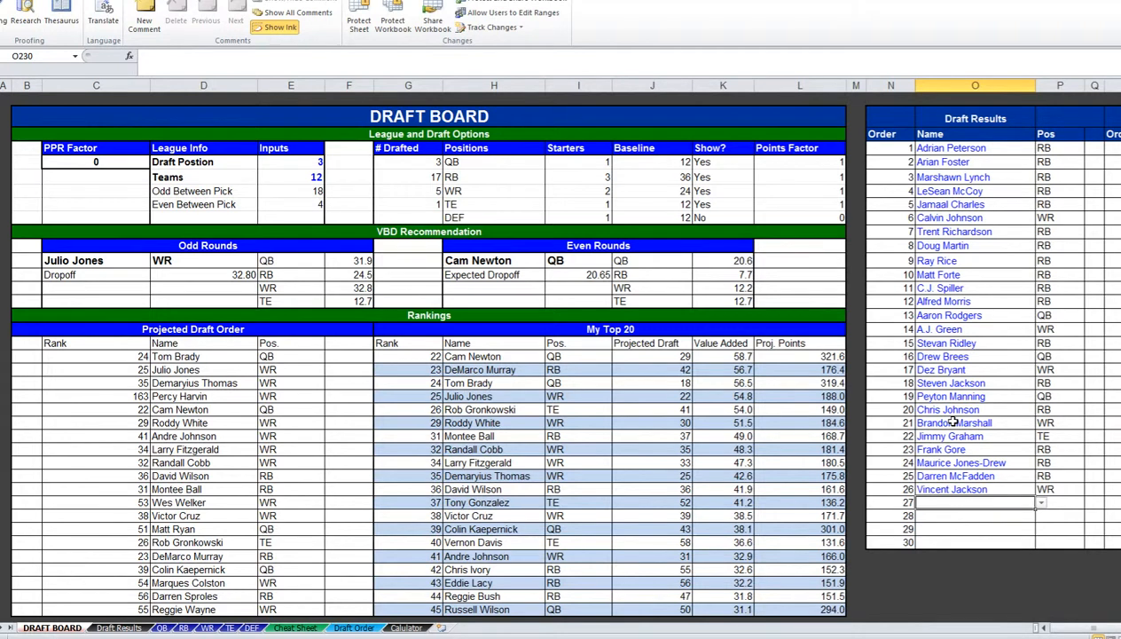
- Compare the odd-round VBD recommendation and dropoff values with the My Top 20 ranking, and draft Julio Jones in the ESPN draft room
left_click_drag(158, 260, 145, 259)
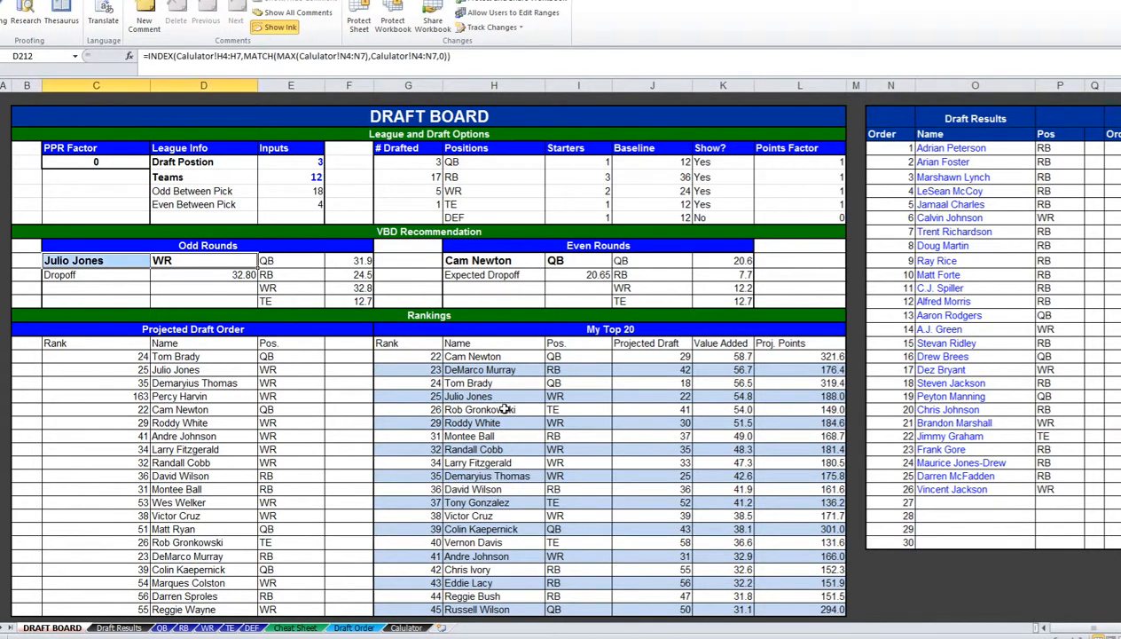
left_click(506, 395)
left_click(503, 422)
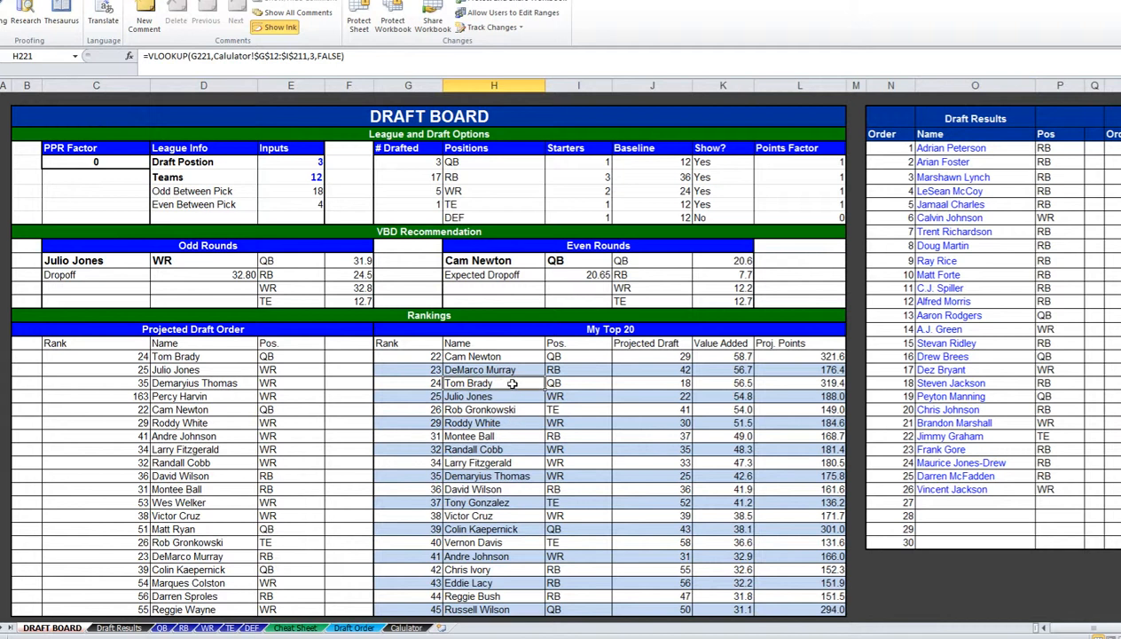
left_click(354, 288)
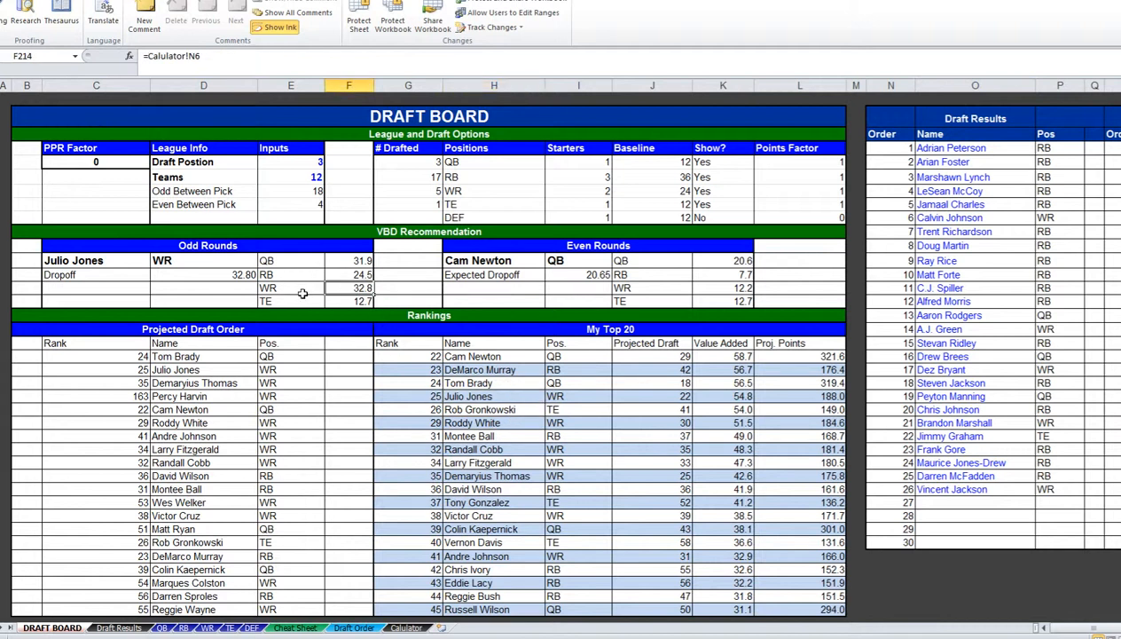
left_click_drag(304, 274, 329, 274)
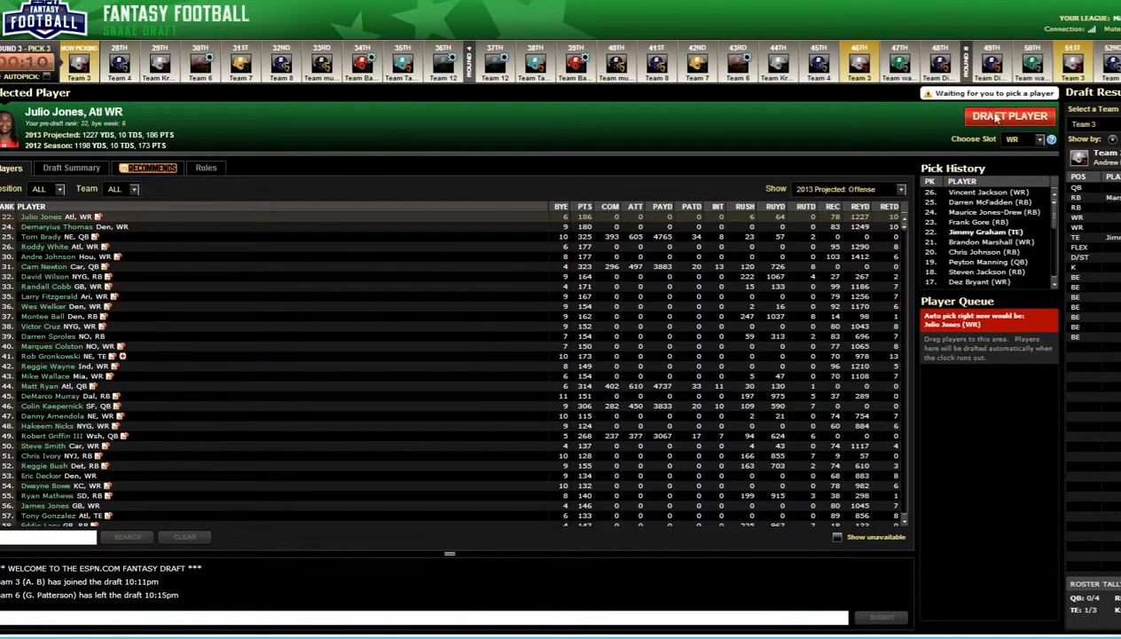
left_click(1033, 118)
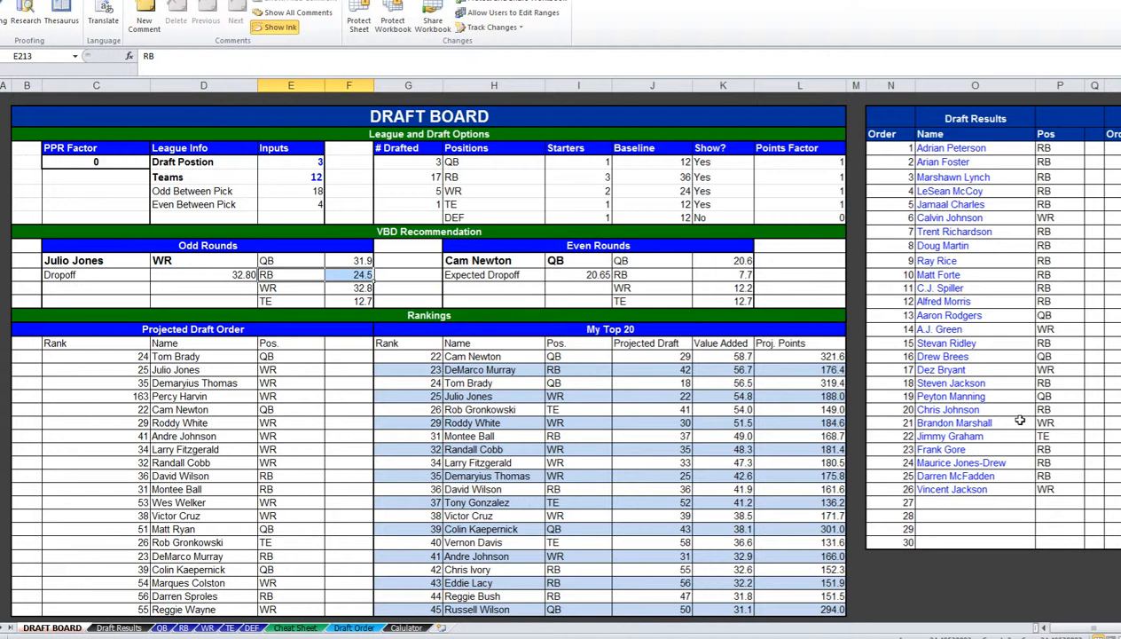
- Return to the Excel draft board and record Julio Jones as pick 27 in the draft results
left_click(1020, 420)
key("ctrl+Down")
key("Down")
type("J")
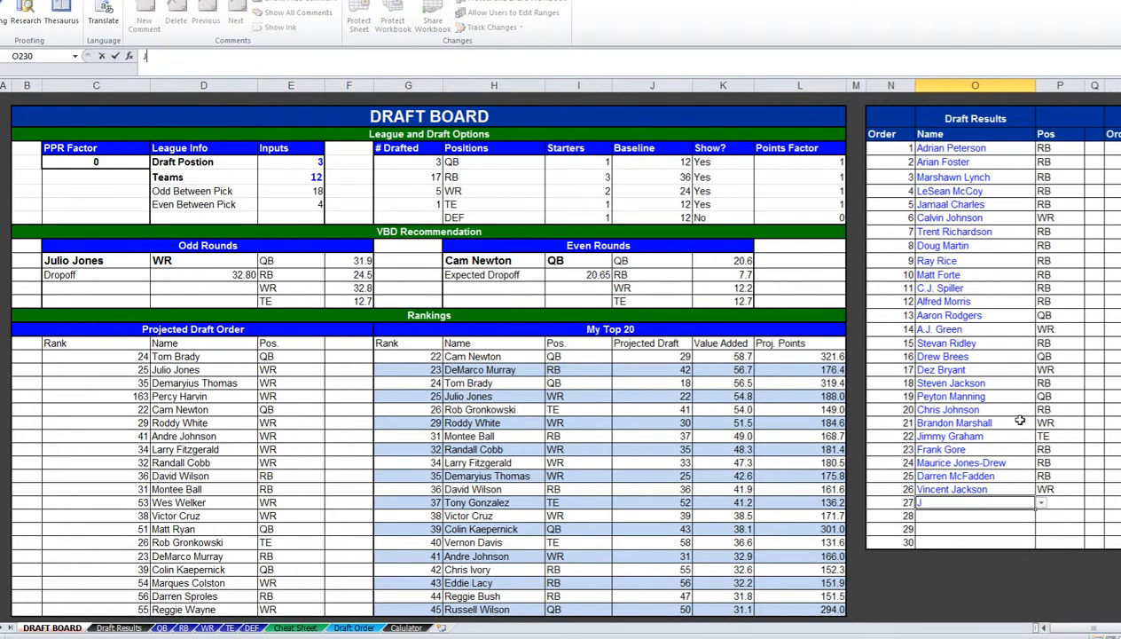
type("ulio Jones")
key("Return")
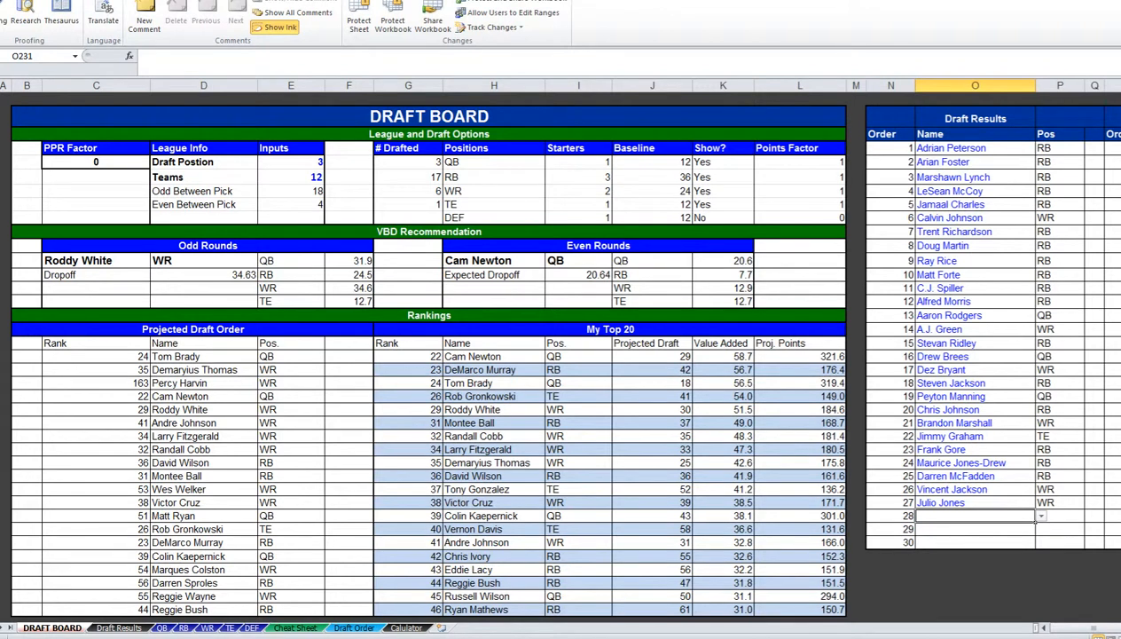
- Examine the running back tiers in the RB sheet's Adjusted Order list, and return to the DRAFT BOARD sheet
left_click(182, 628)
left_click_drag(874, 193, 946, 278)
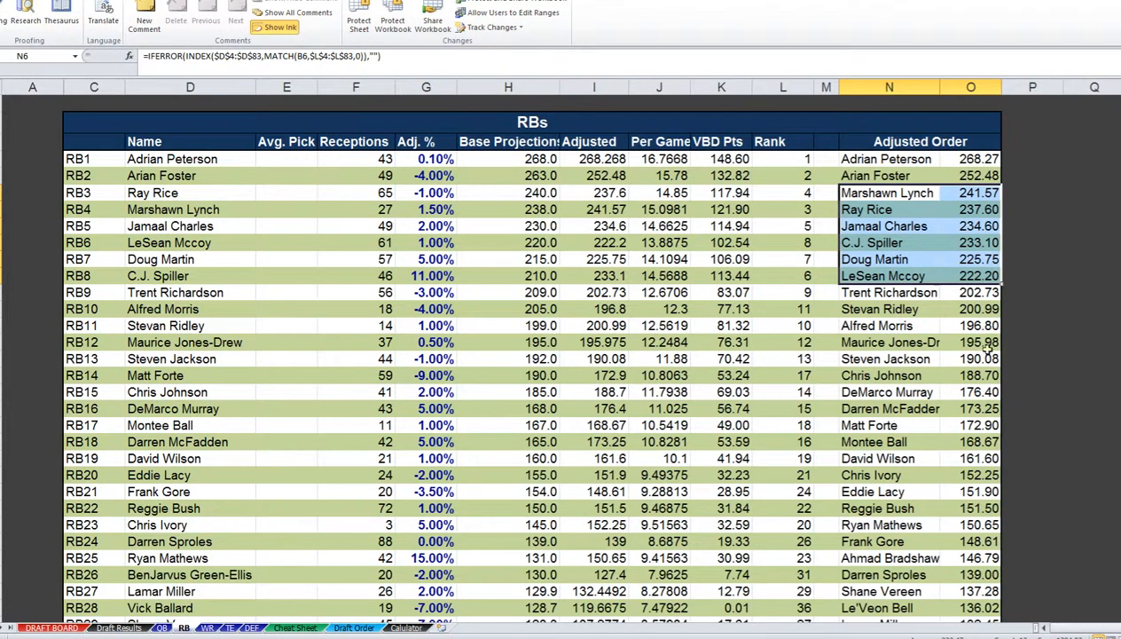
left_click(911, 296)
left_click_drag(911, 295, 936, 367)
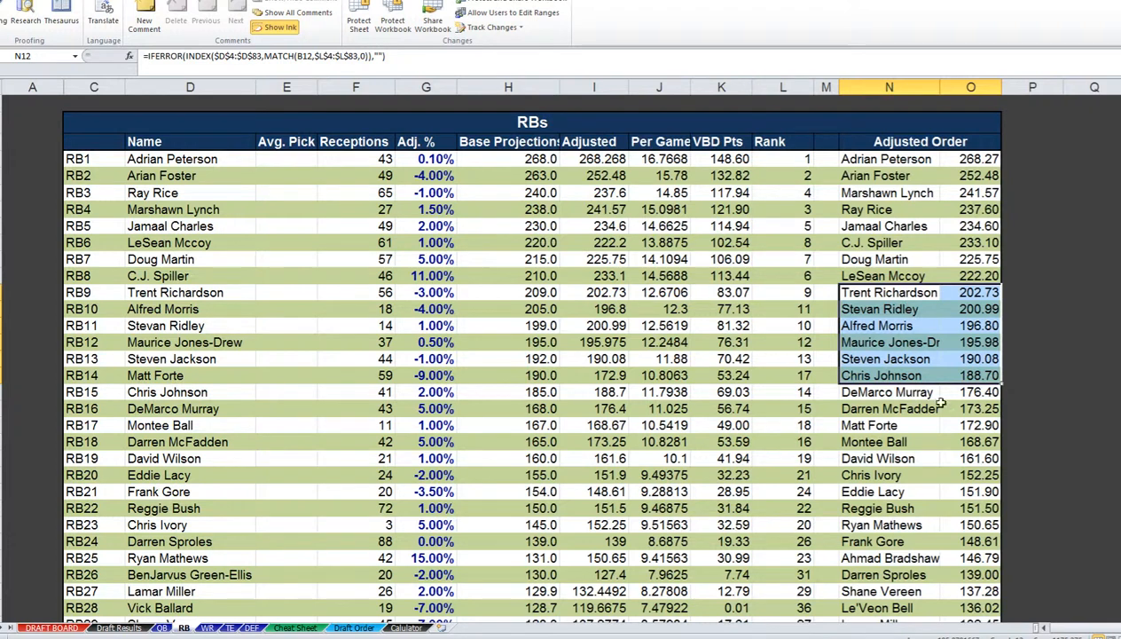
left_click_drag(905, 394, 952, 446)
left_click(889, 472)
mouse_move(890, 468)
left_mouse_down()
mouse_move(906, 468)
mouse_move(891, 467)
left_mouse_up()
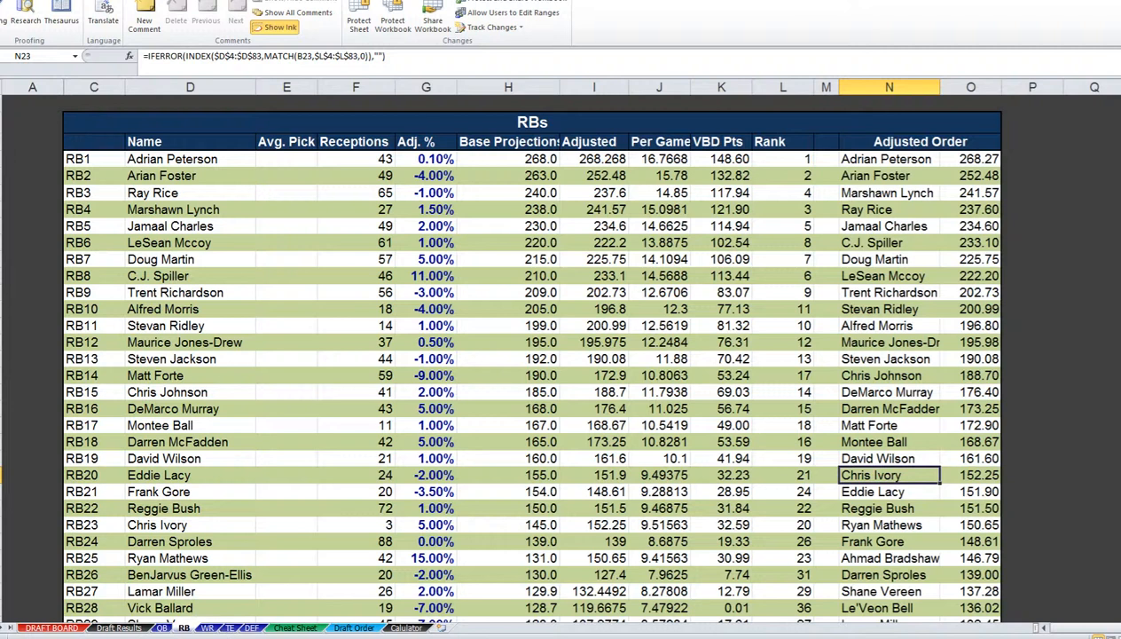
left_click(62, 627)
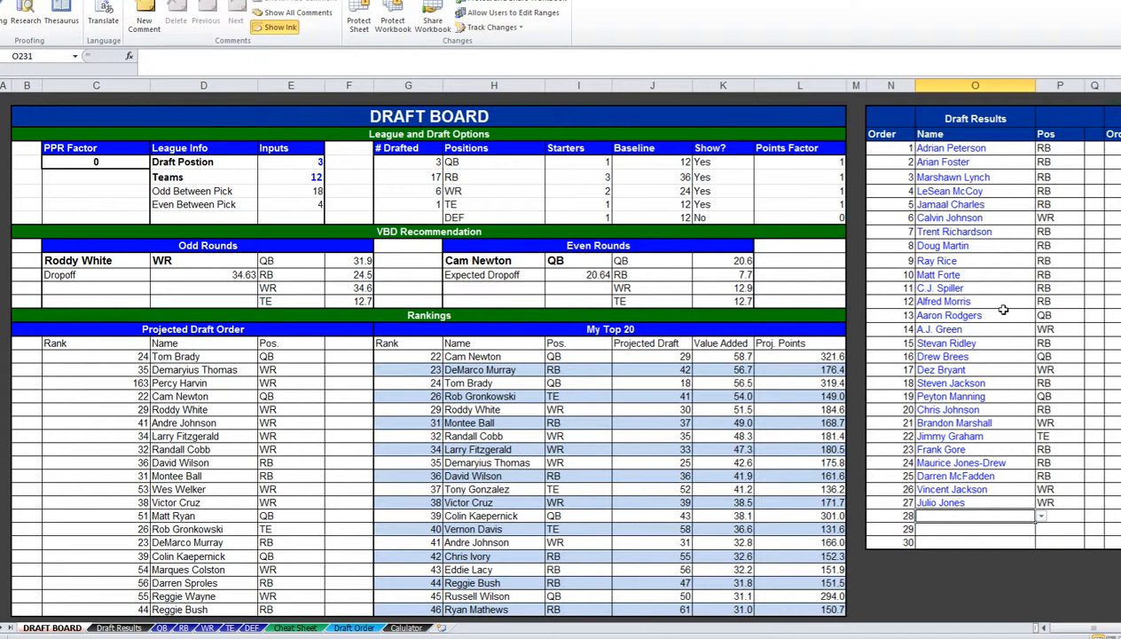
- Check the ESPN draft room's pick history for the selections made after pick 27
key("alt+Tab")
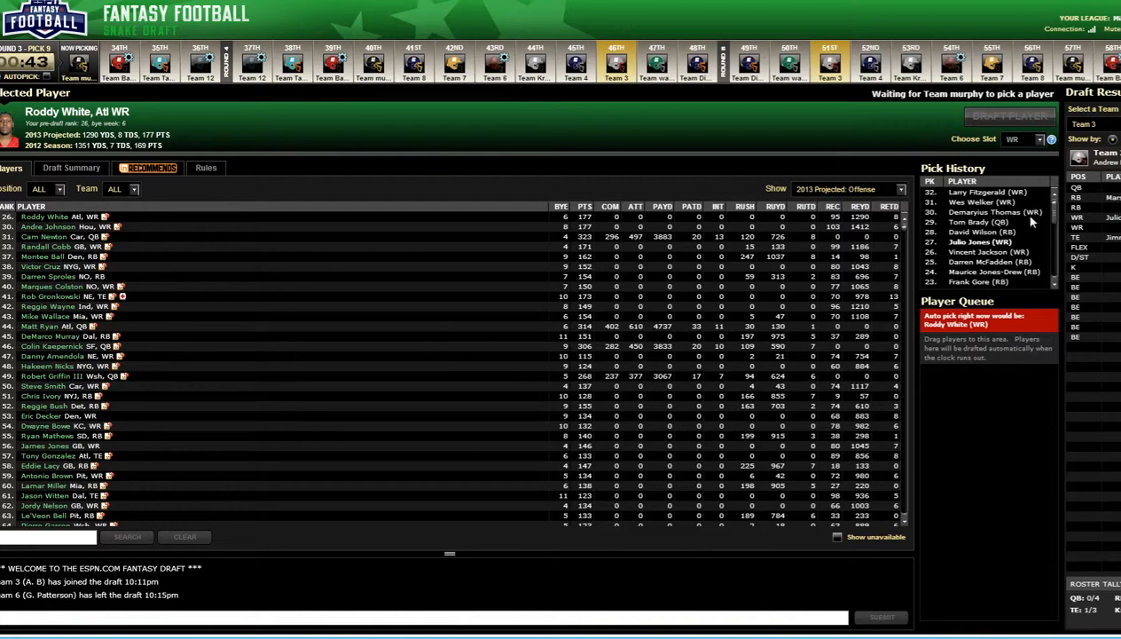
key("alt+Tab")
key("alt+Tab")
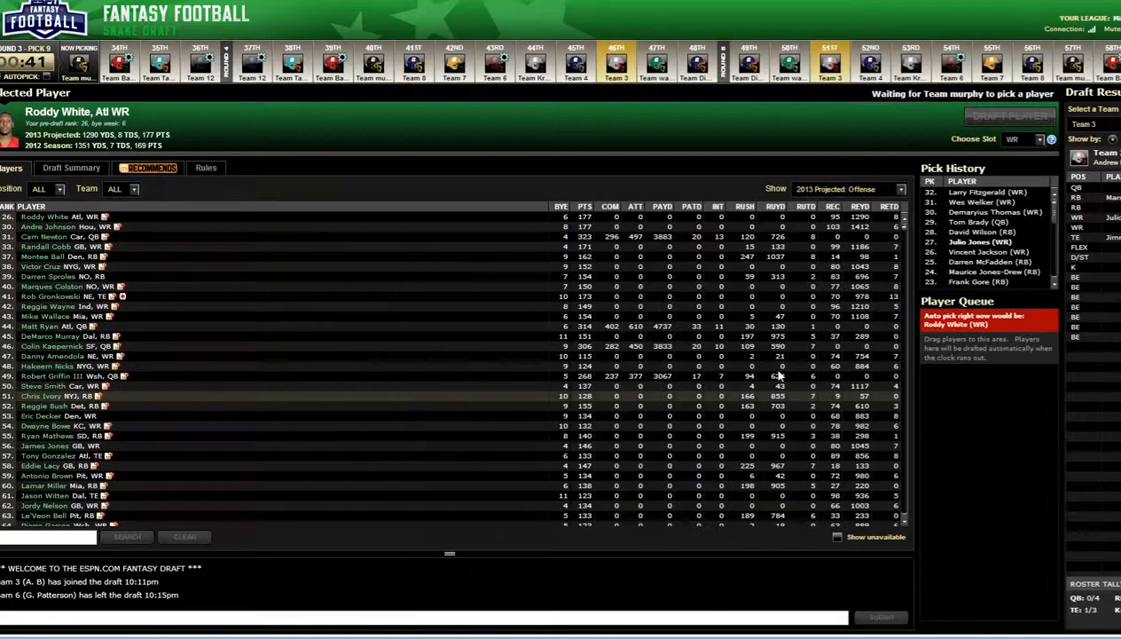